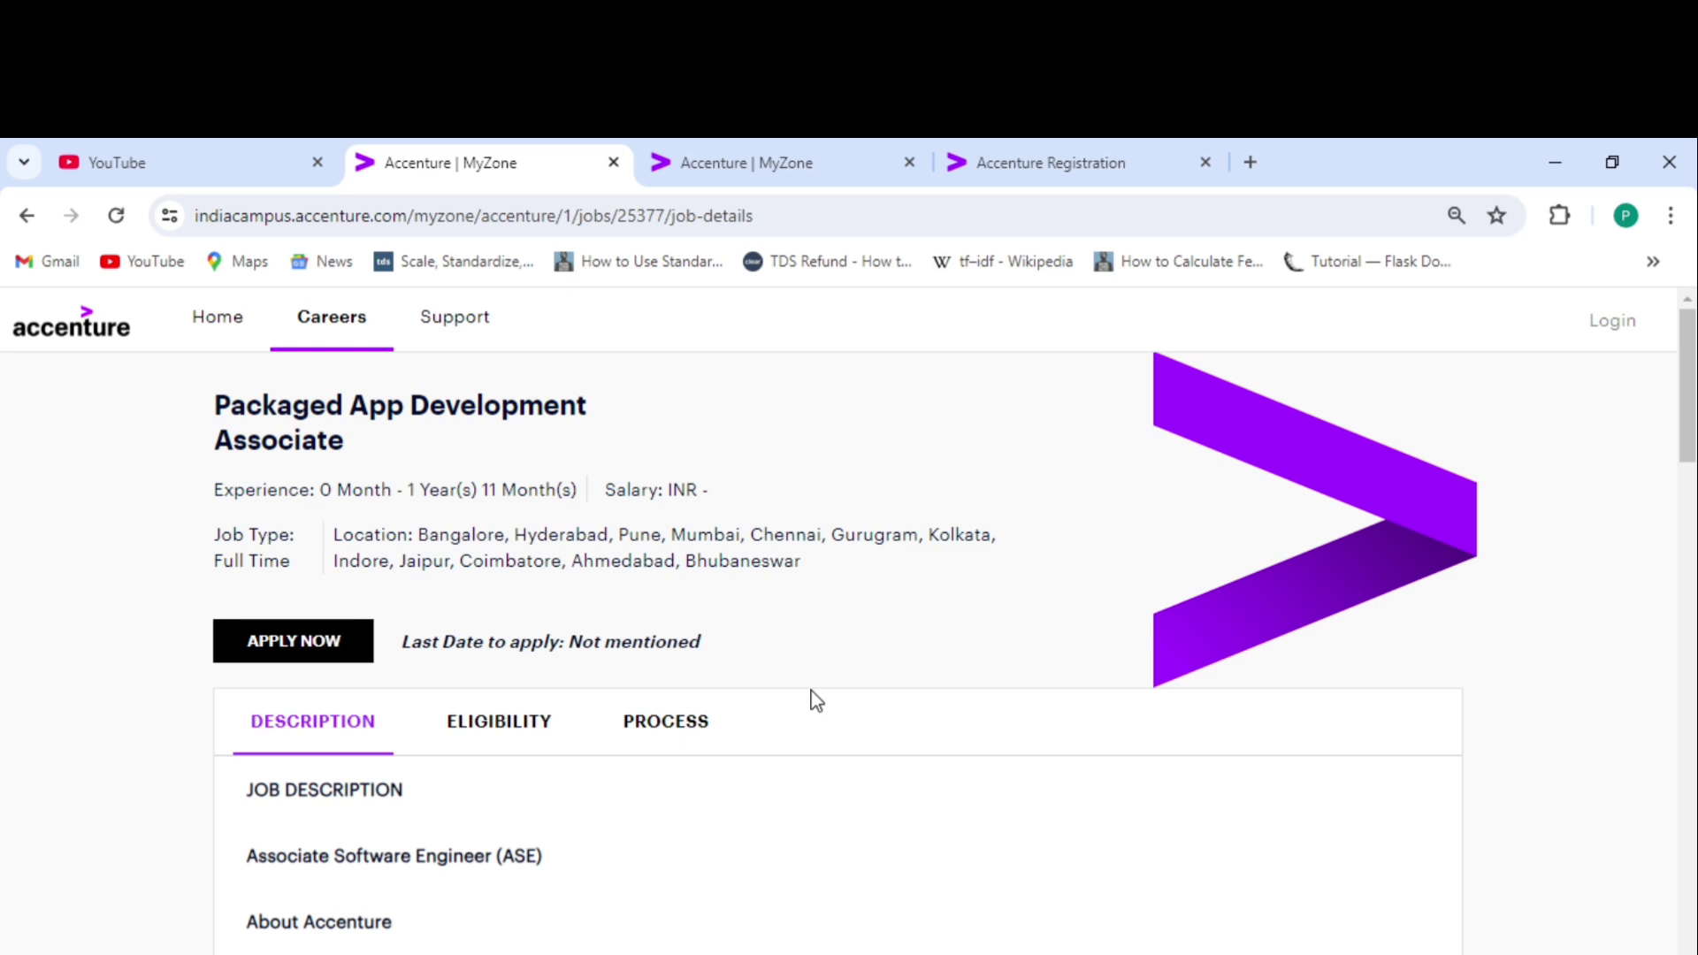
- Select 'Bhubaneswar' in the location list, then scroll past About Accenture to Role Overview
{"action": "right_click", "coordinate": [425, 414]}
{"action": "left_click", "coordinate": [286, 433]}
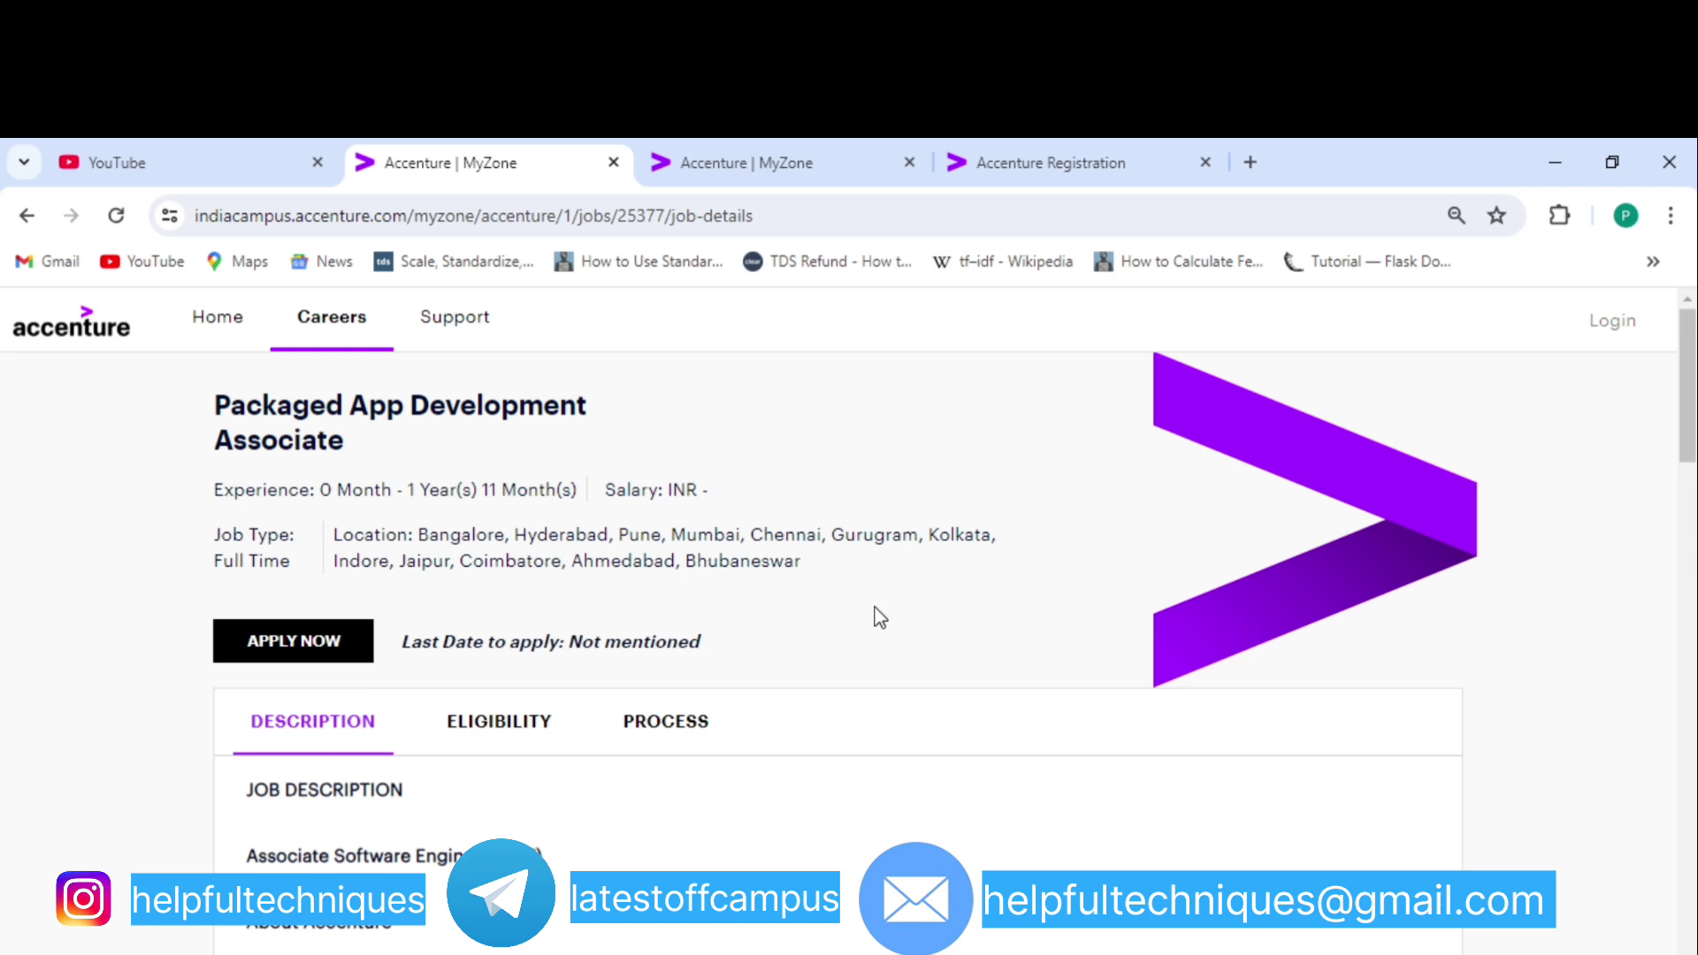
{"action": "scroll", "coordinate": [879, 616], "scroll_direction": "down", "scroll_amount": 1}
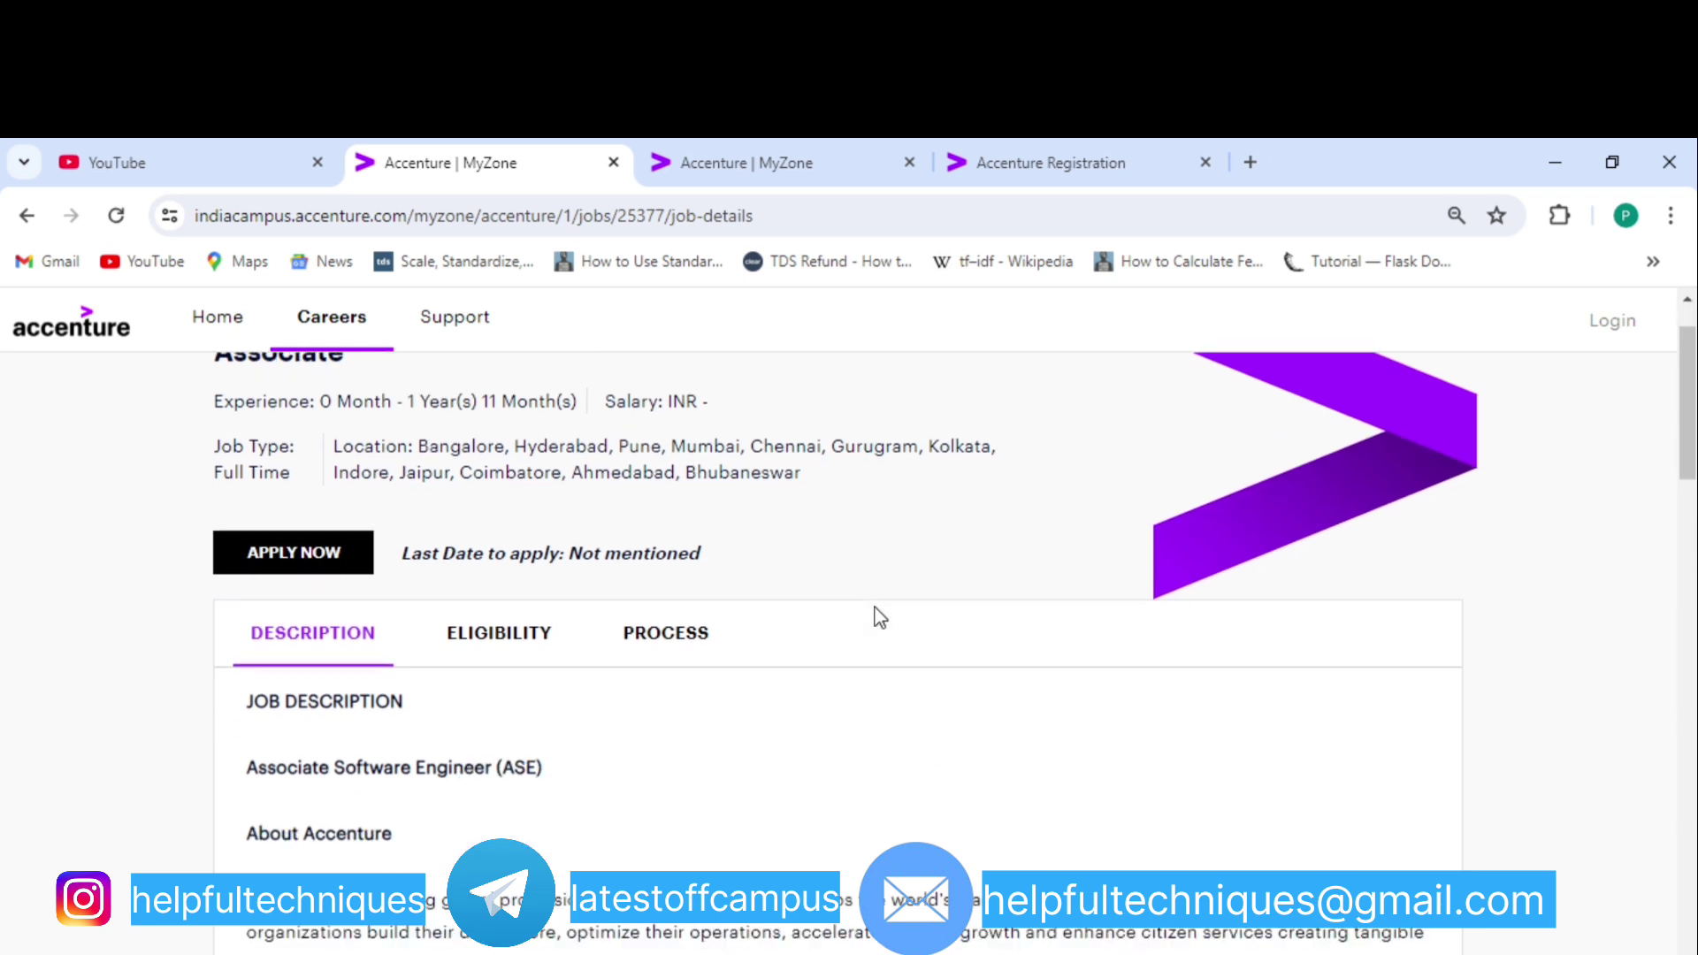
{"action": "double_click", "coordinate": [768, 469]}
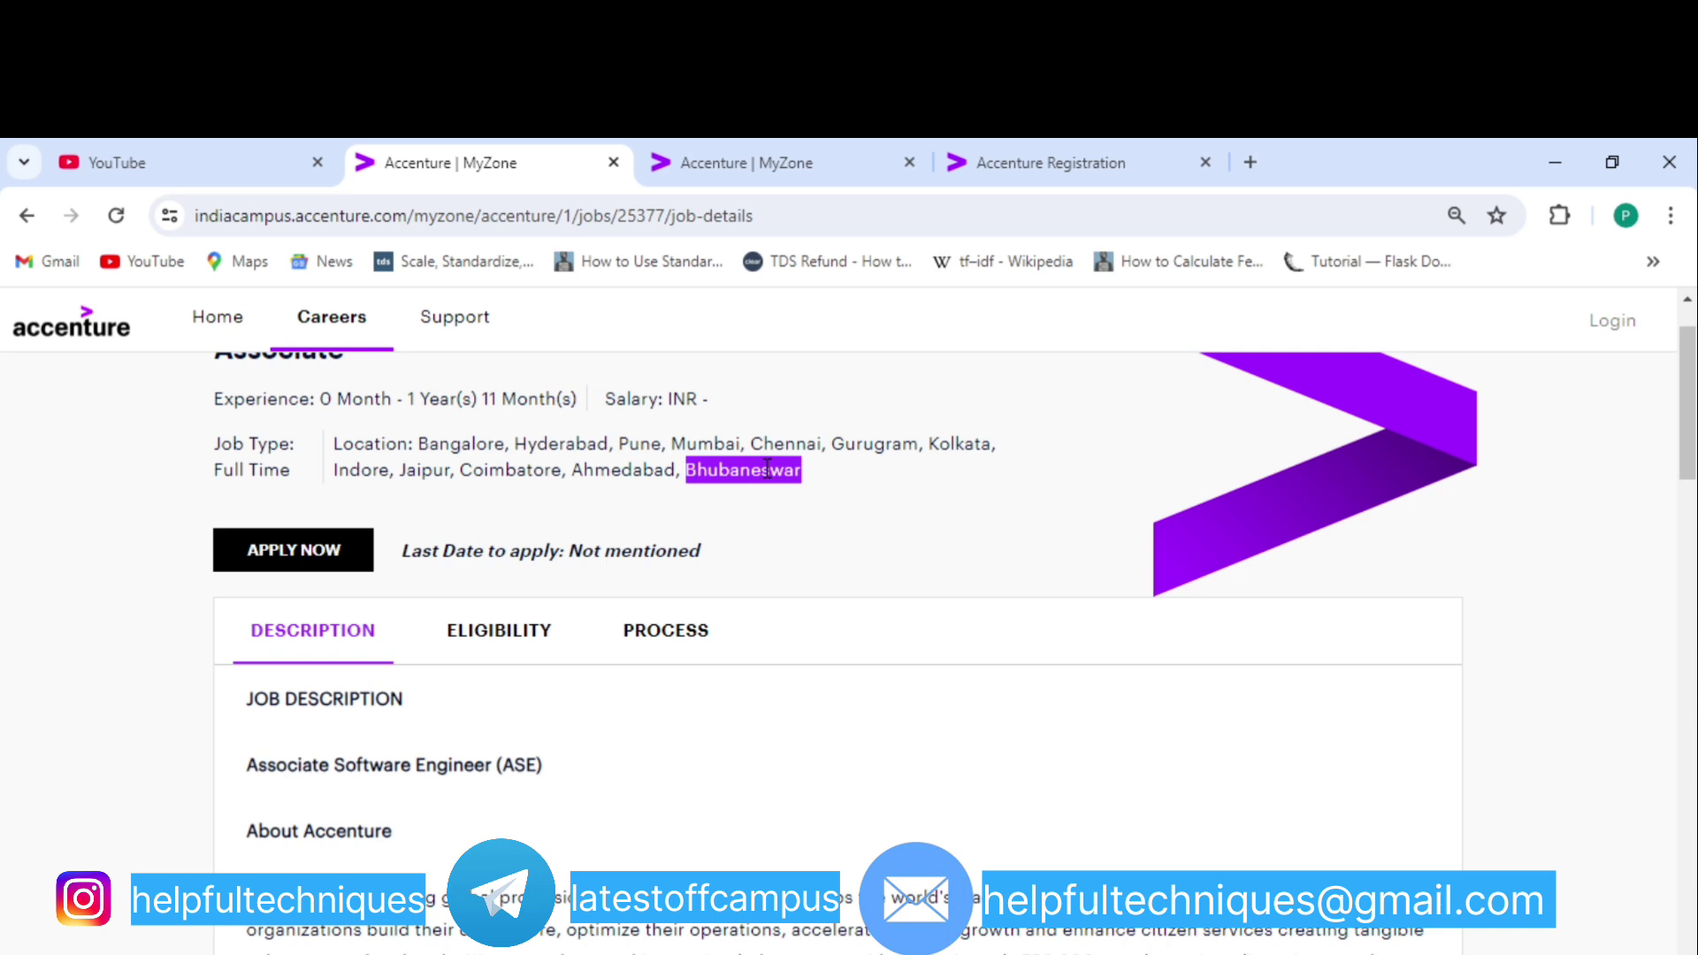
{"action": "scroll", "coordinate": [769, 469], "scroll_direction": "down", "scroll_amount": 1}
{"action": "scroll", "coordinate": [769, 473], "scroll_direction": "down", "scroll_amount": 2}
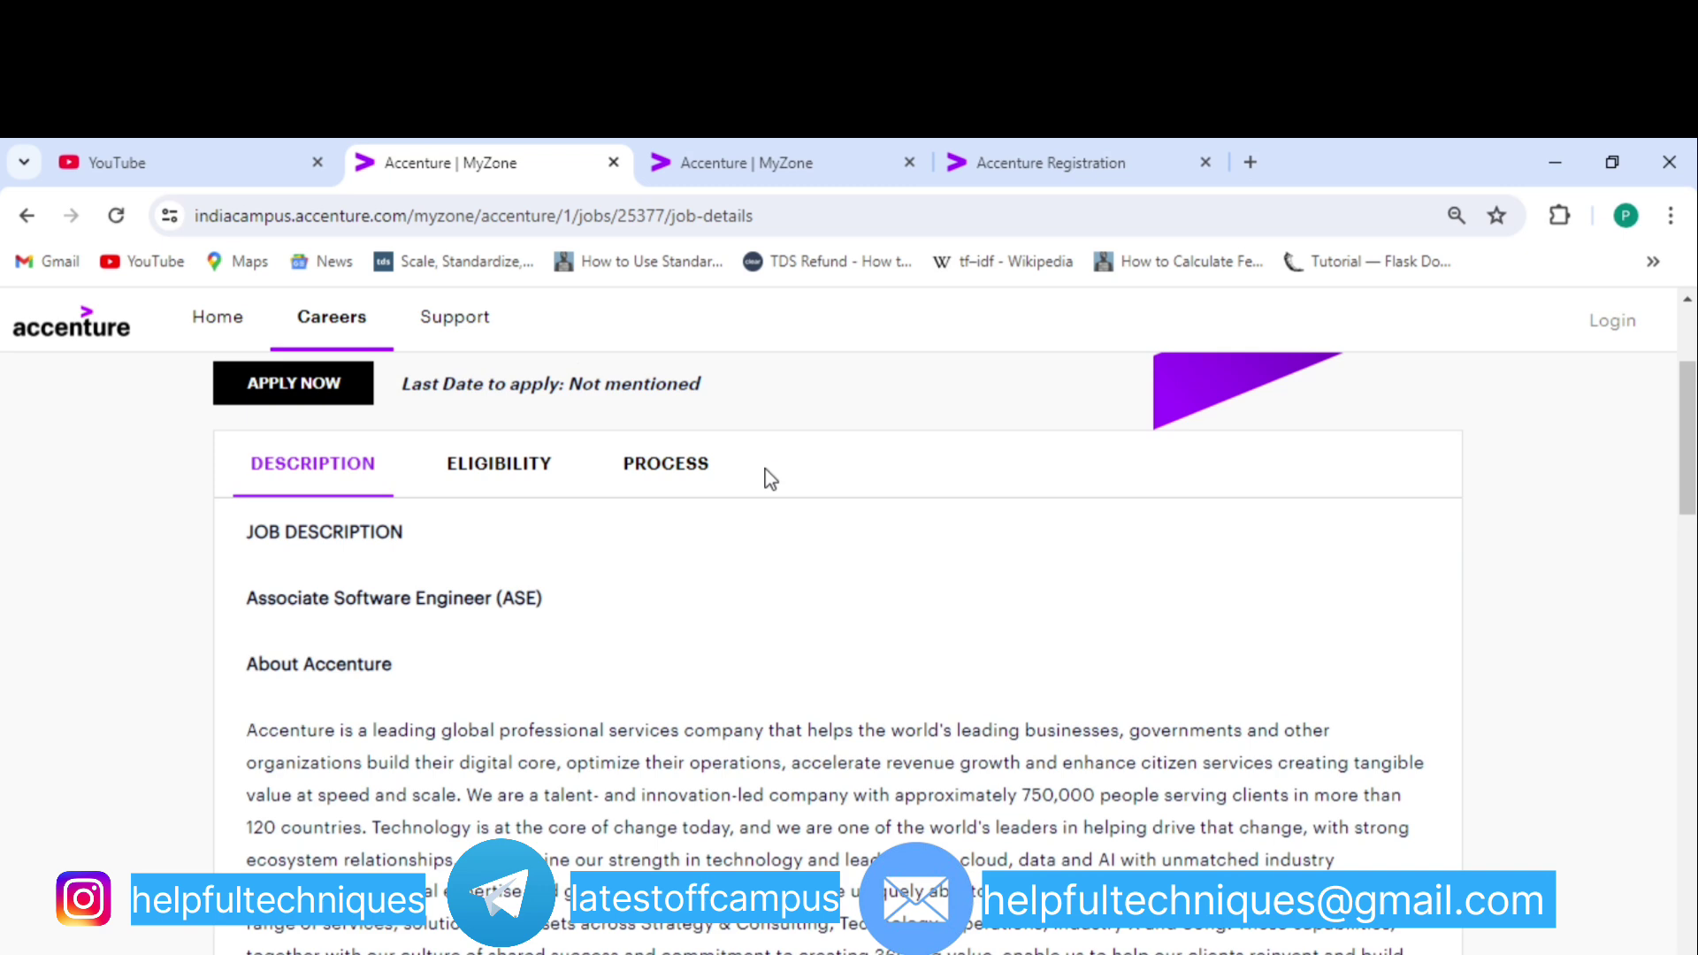
{"action": "scroll", "coordinate": [770, 478], "scroll_direction": "down", "scroll_amount": 2}
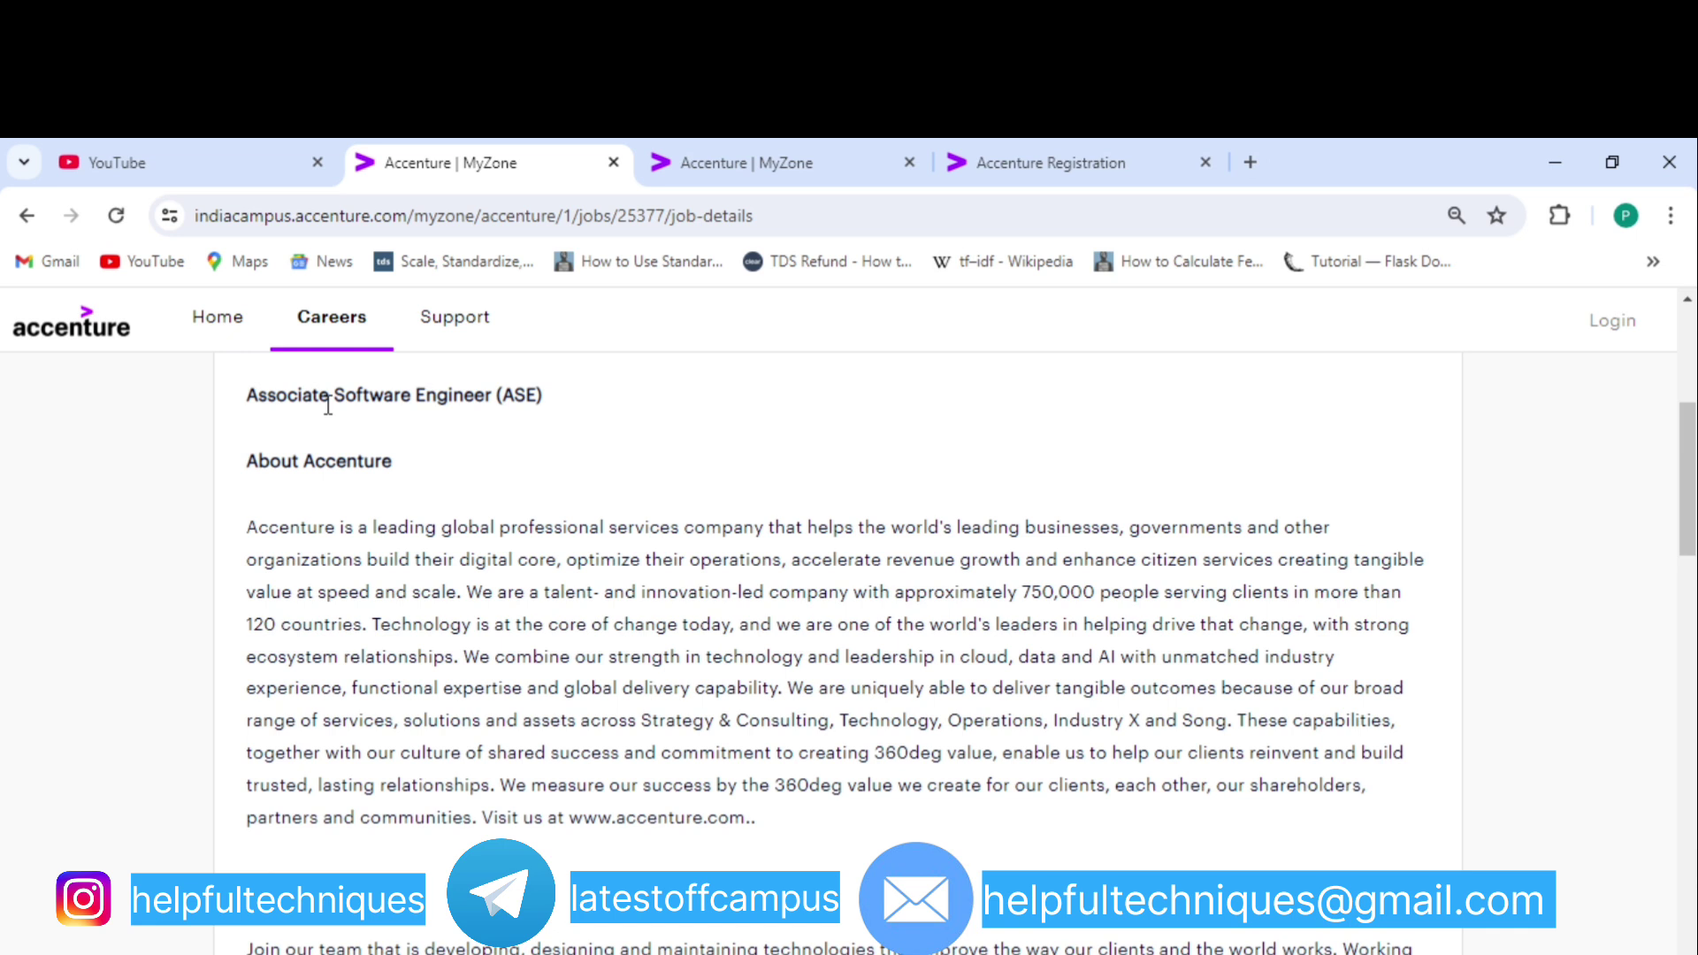
- Scroll past 'What we need?' and the preferred skills (ABAP on HANA, Salesforce.com, J2EE, .NET) to Test automation engineering
{"action": "scroll", "coordinate": [327, 405], "scroll_direction": "down", "scroll_amount": 5}
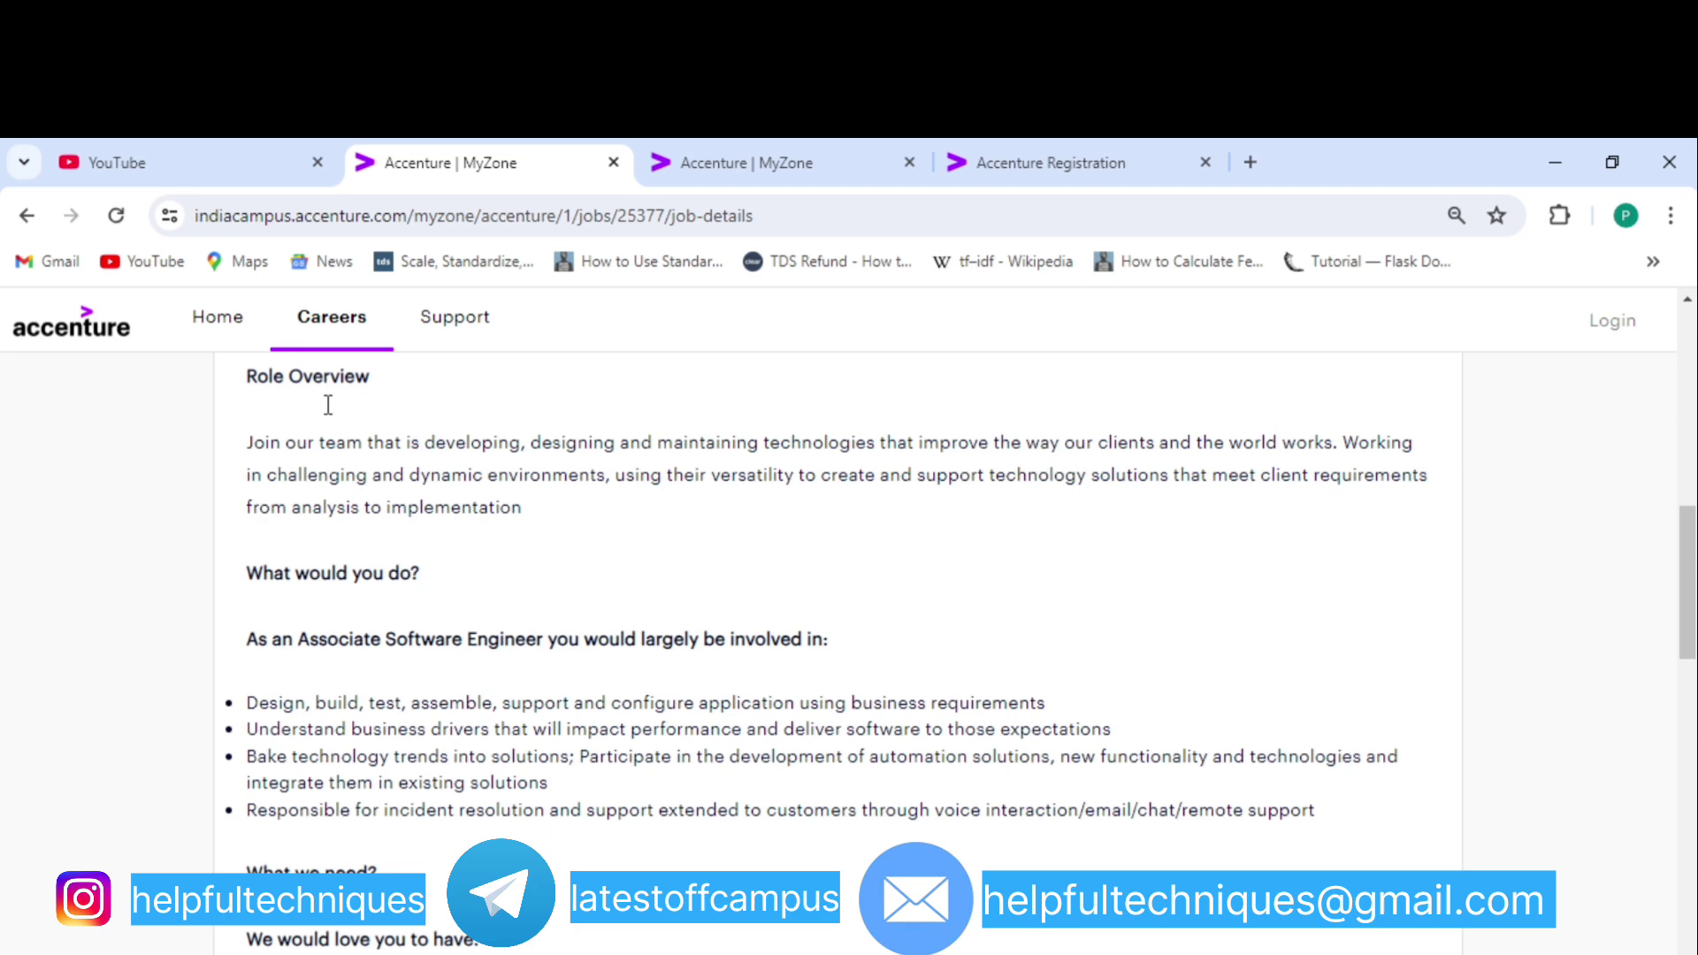
{"action": "scroll", "coordinate": [327, 405], "scroll_direction": "up", "scroll_amount": 2}
{"action": "scroll", "coordinate": [327, 405], "scroll_direction": "down", "scroll_amount": 1}
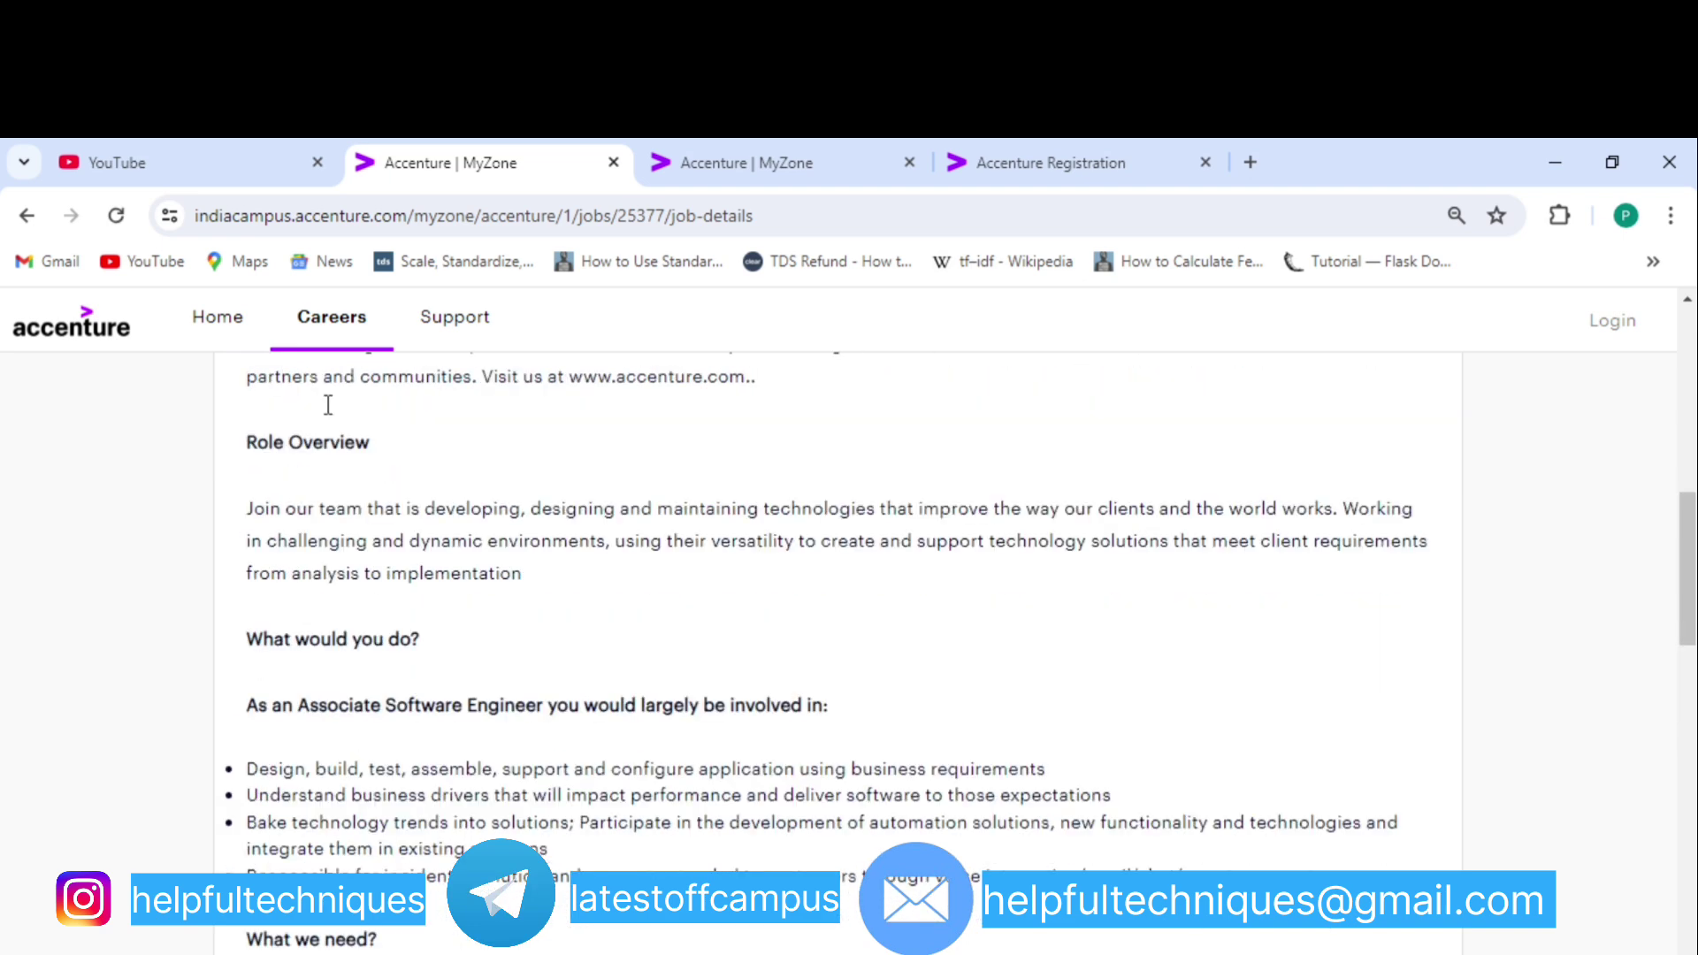
{"action": "scroll", "coordinate": [327, 405], "scroll_direction": "down", "scroll_amount": 5}
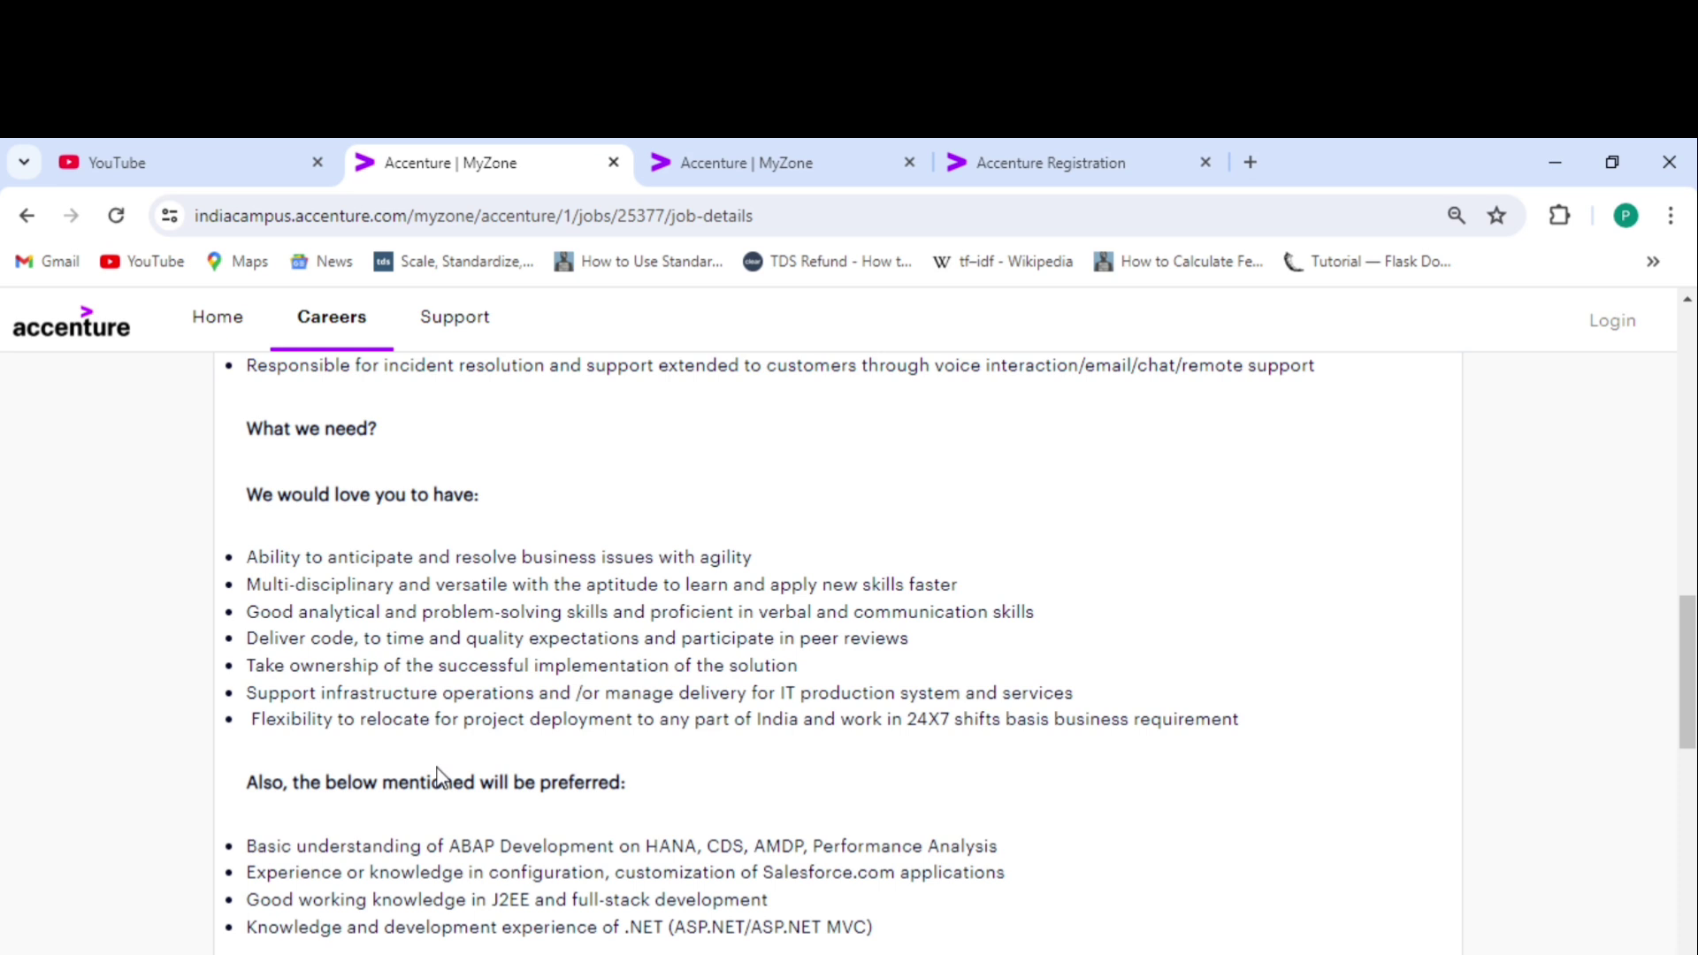
{"action": "scroll", "coordinate": [439, 776], "scroll_direction": "down", "scroll_amount": 1}
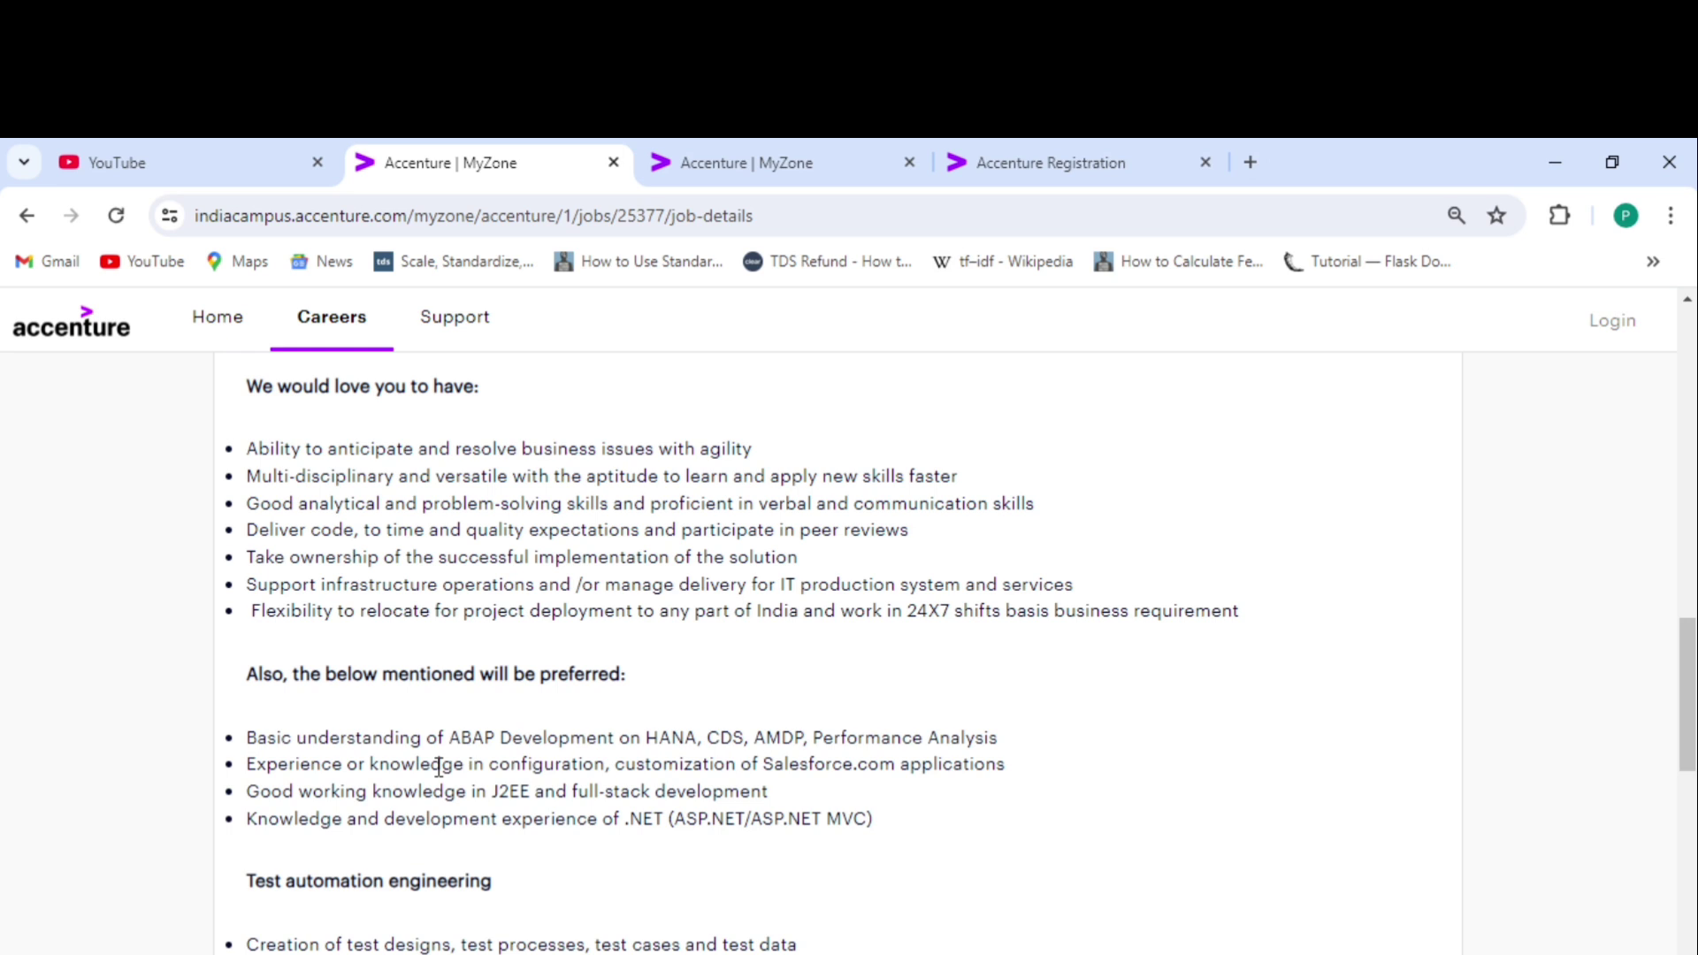
{"action": "scroll", "coordinate": [438, 767], "scroll_direction": "down", "scroll_amount": 1}
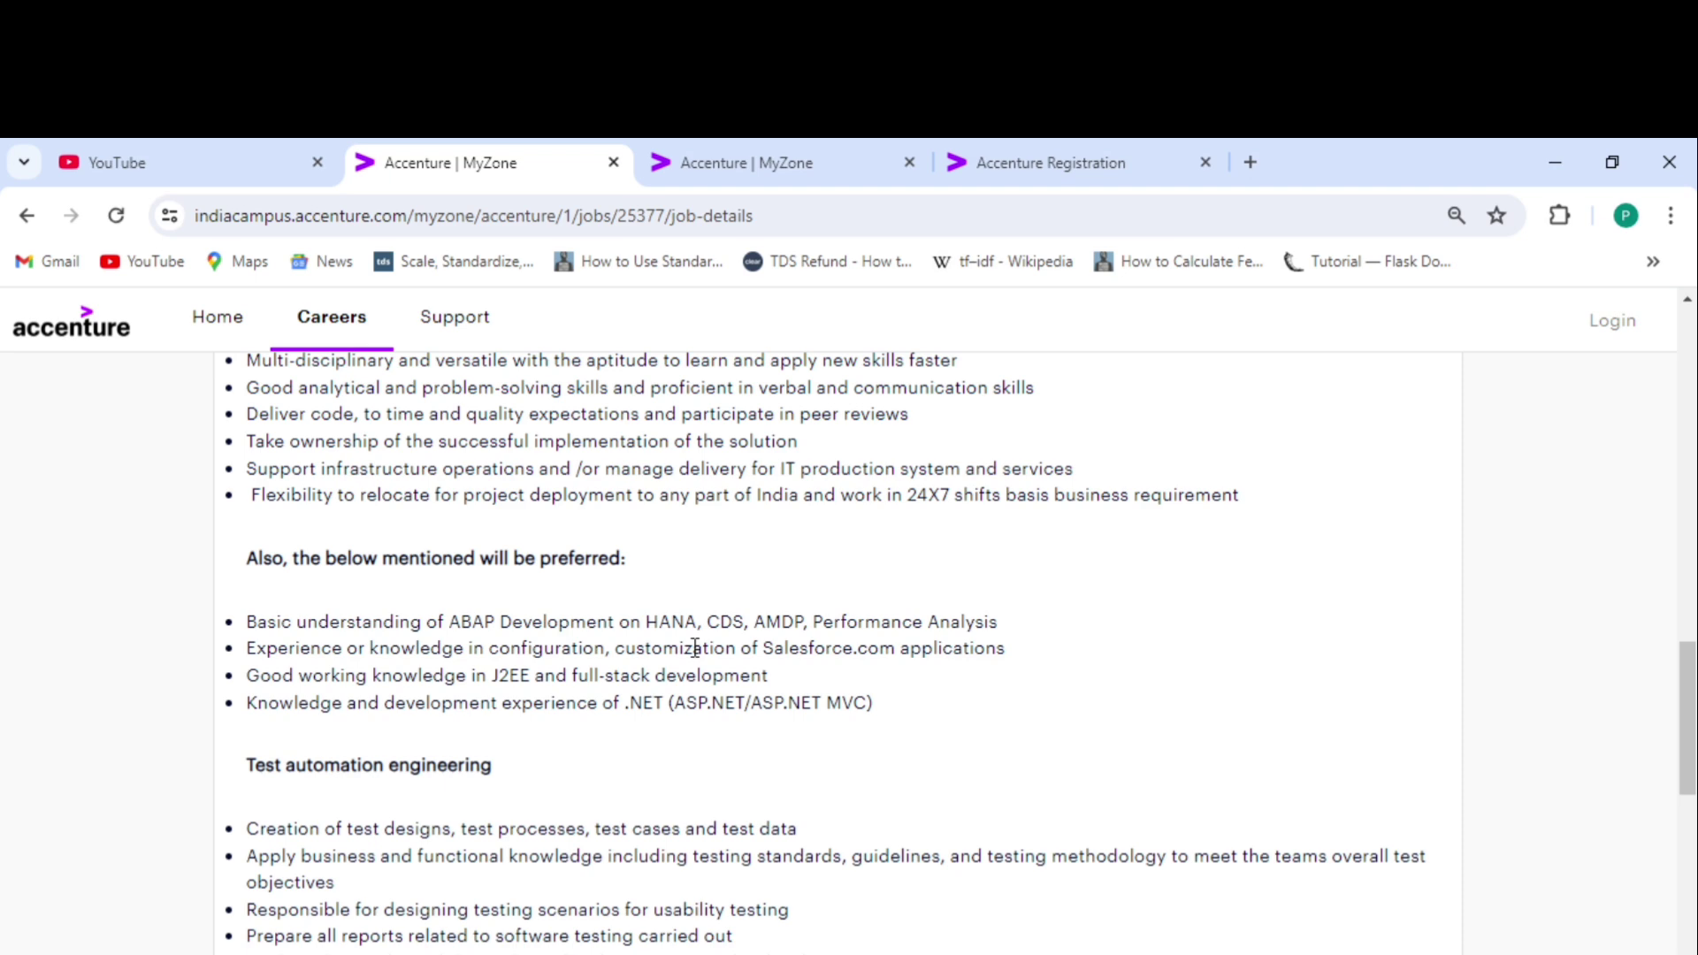
- Scroll down to Eligibility Criteria showing pass-out till 2024 and at most 23 months' experience
{"action": "scroll", "coordinate": [696, 649], "scroll_direction": "down", "scroll_amount": 2}
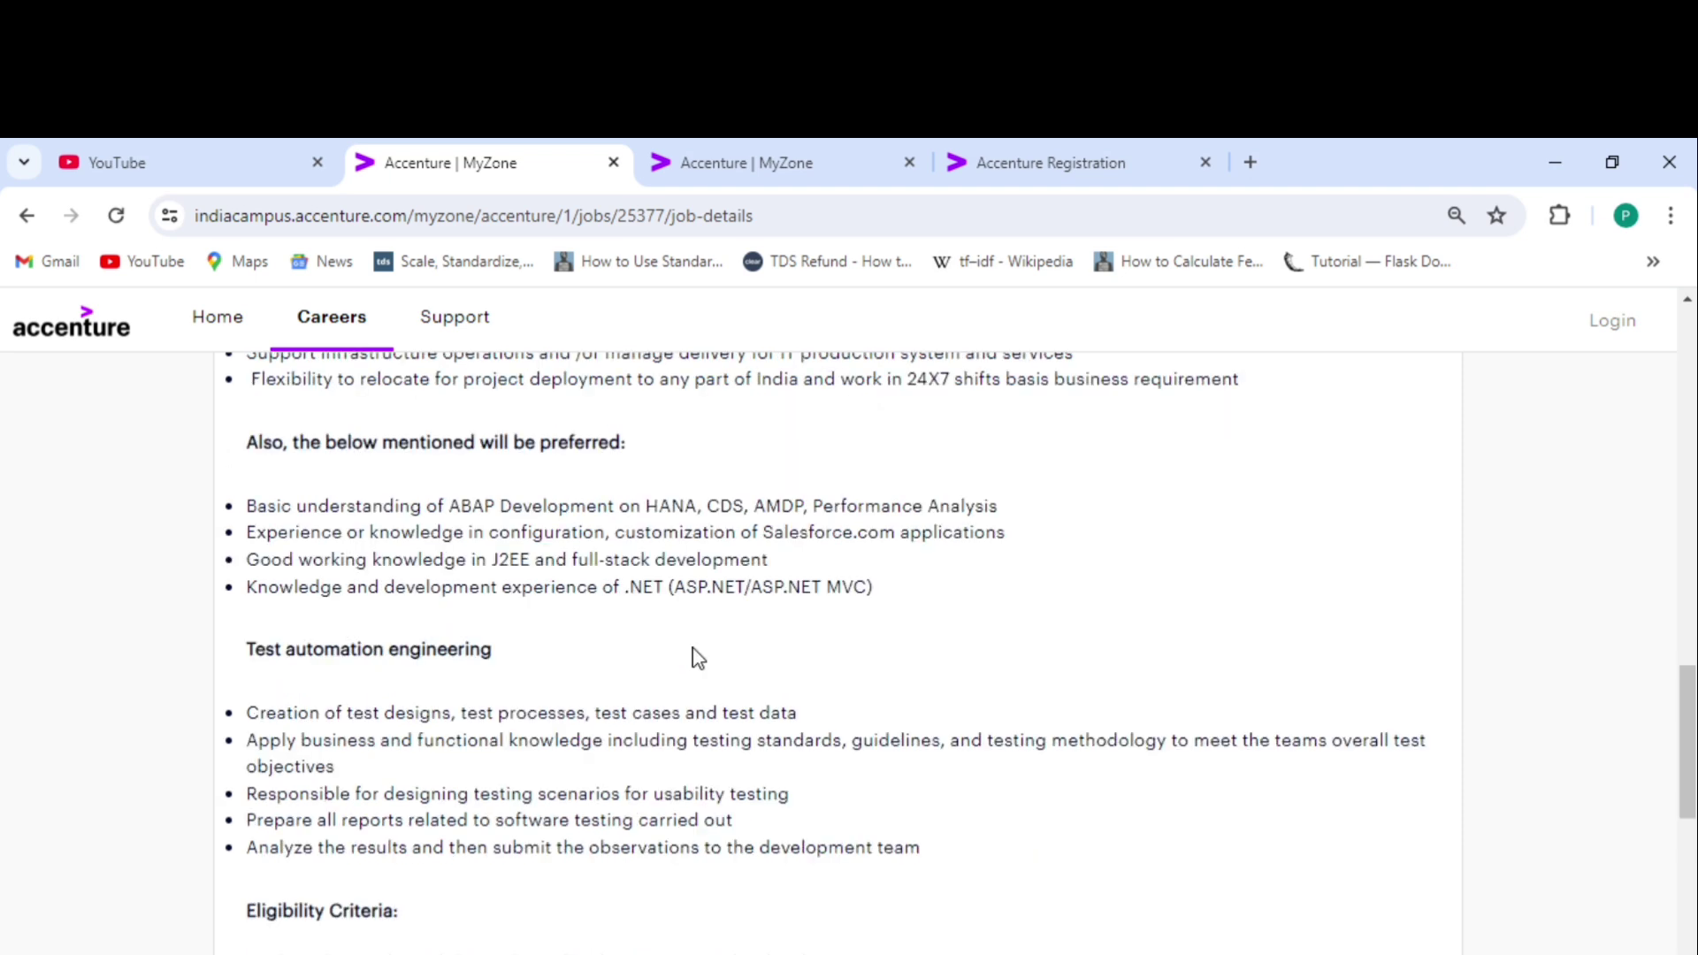
{"action": "scroll", "coordinate": [695, 659], "scroll_direction": "down", "scroll_amount": 3}
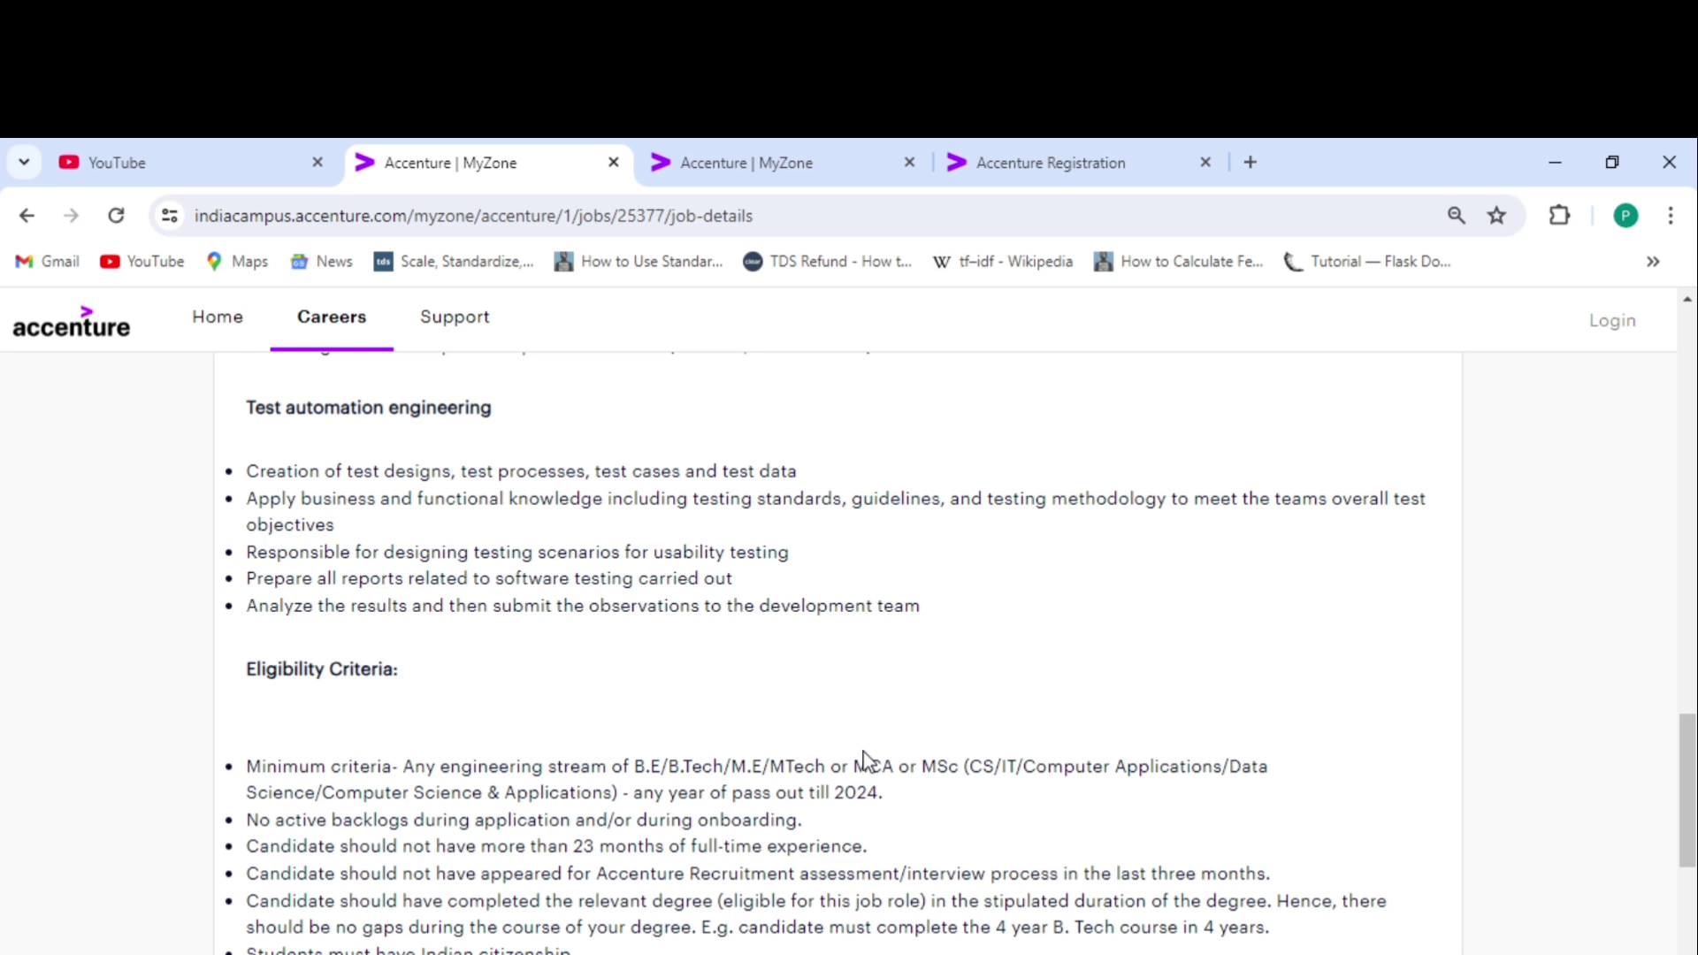
{"action": "right_click", "coordinate": [478, 784]}
{"action": "left_click", "coordinate": [458, 777]}
{"action": "scroll", "coordinate": [875, 796], "scroll_direction": "down", "scroll_amount": 1}
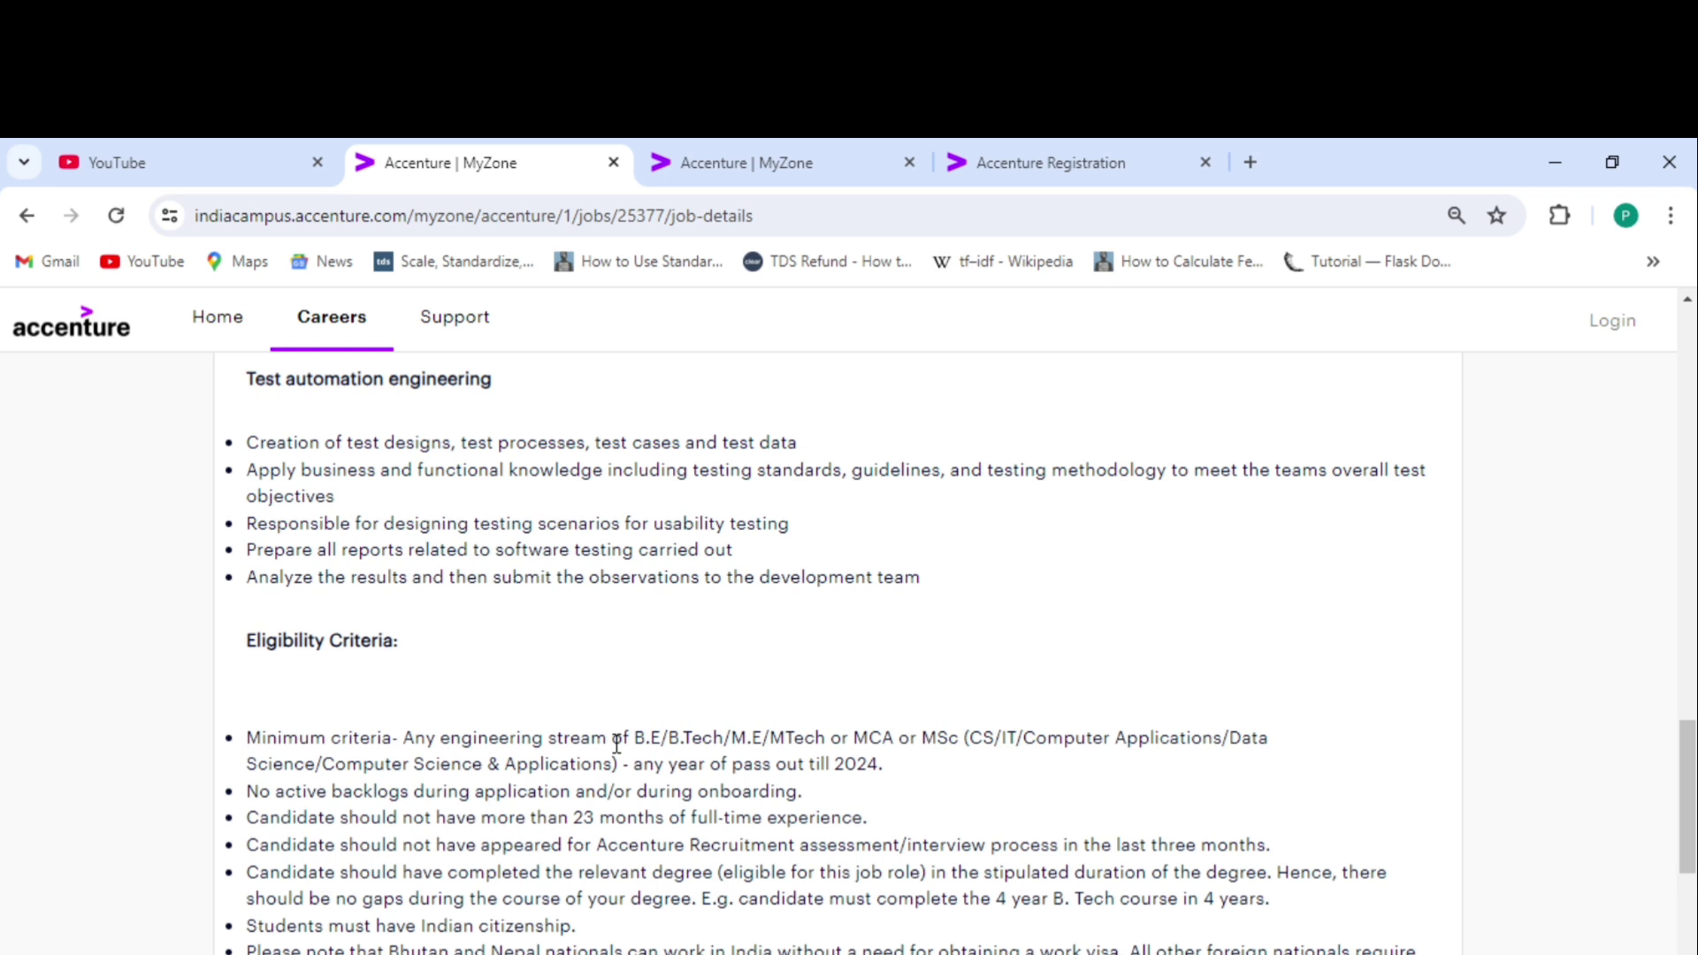
- Highlight part of the active-backlogs criterion, then return to the Packaged App Development Associate title at the top
{"action": "scroll", "coordinate": [617, 744], "scroll_direction": "down", "scroll_amount": 1}
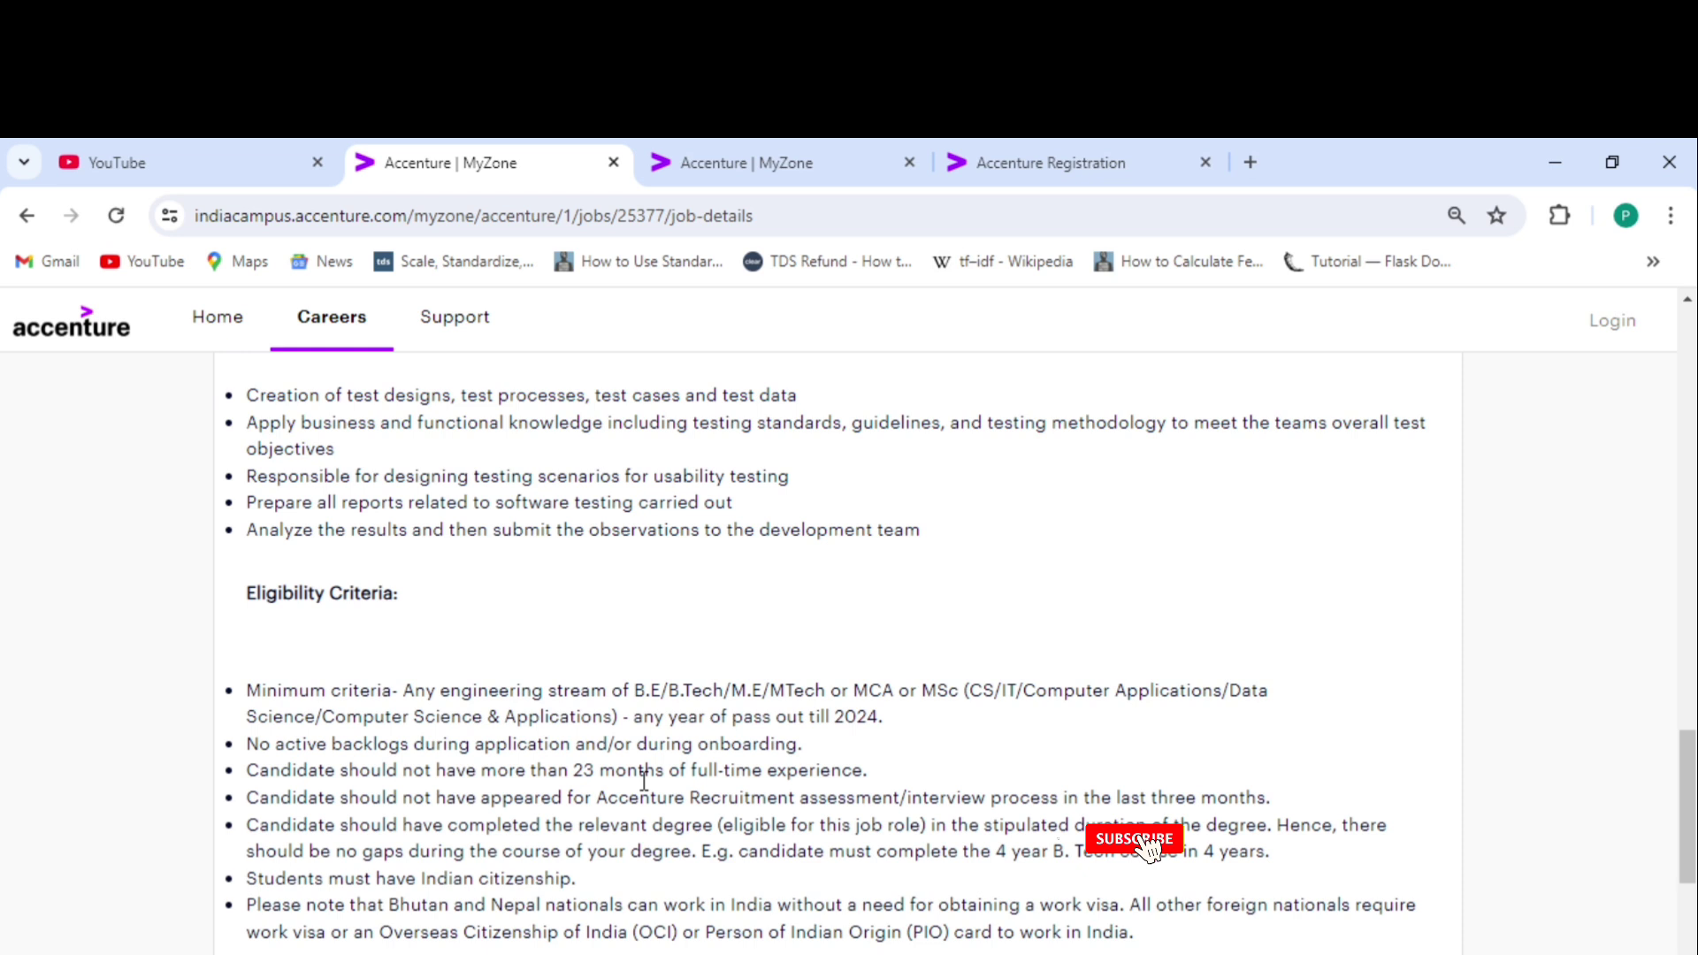
{"action": "left_click_drag", "start_coordinate": [625, 744], "coordinate": [671, 744]}
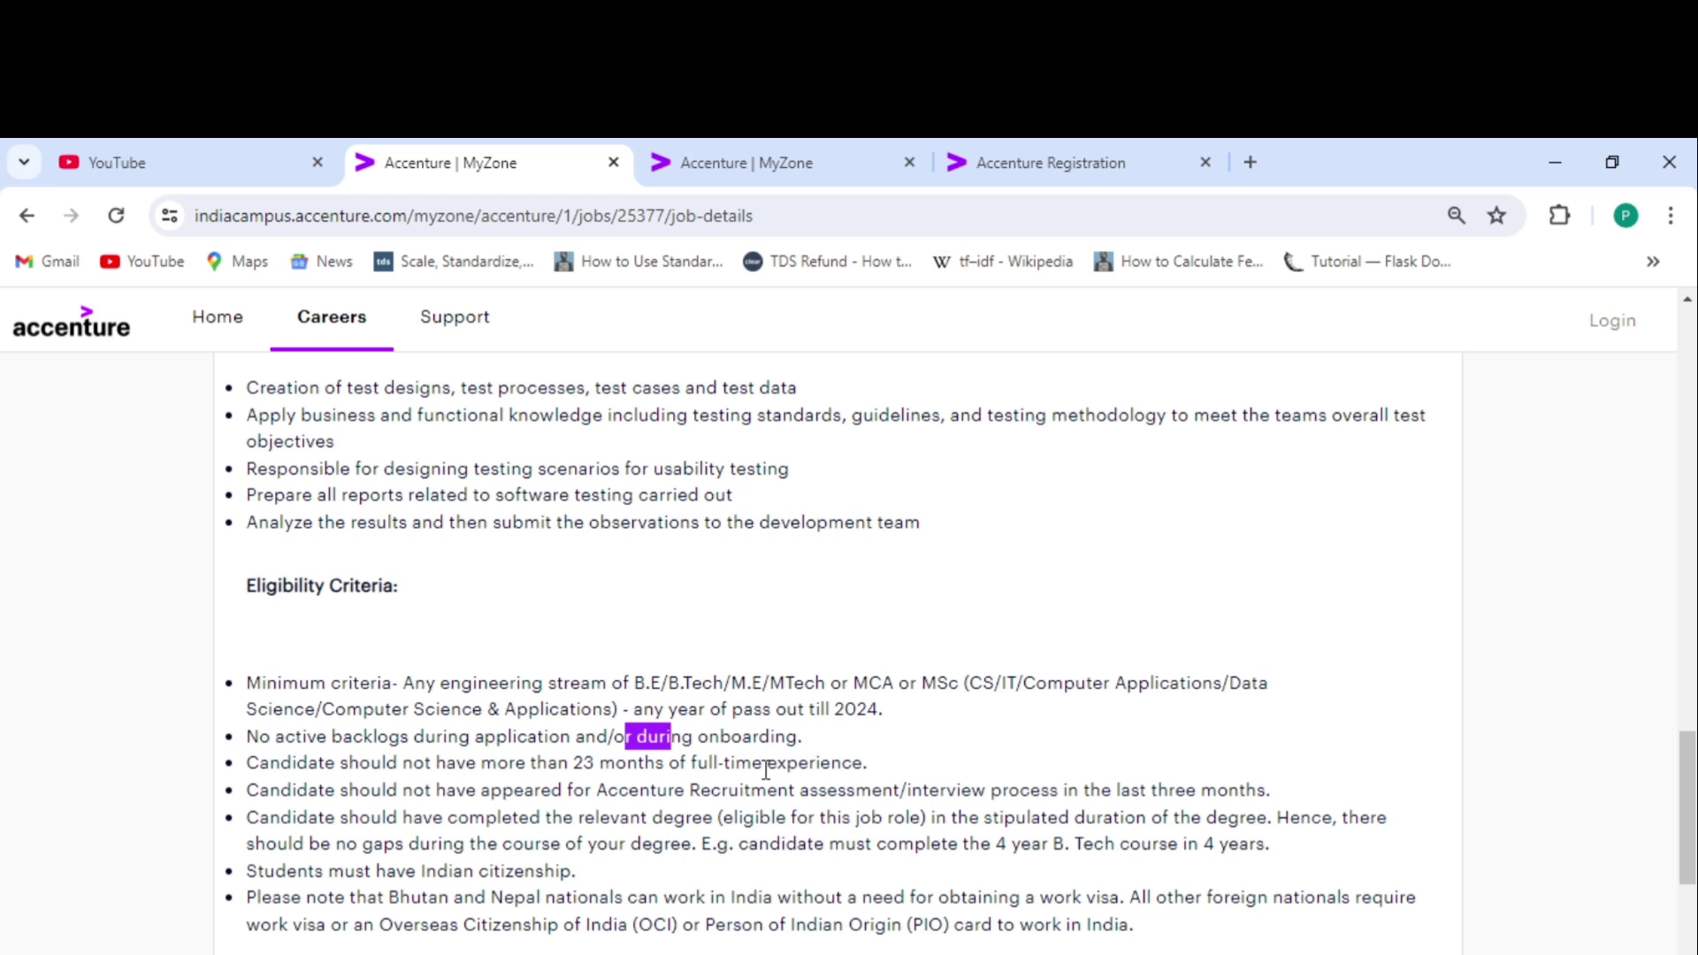
{"action": "scroll", "coordinate": [766, 770], "scroll_direction": "down", "scroll_amount": 1}
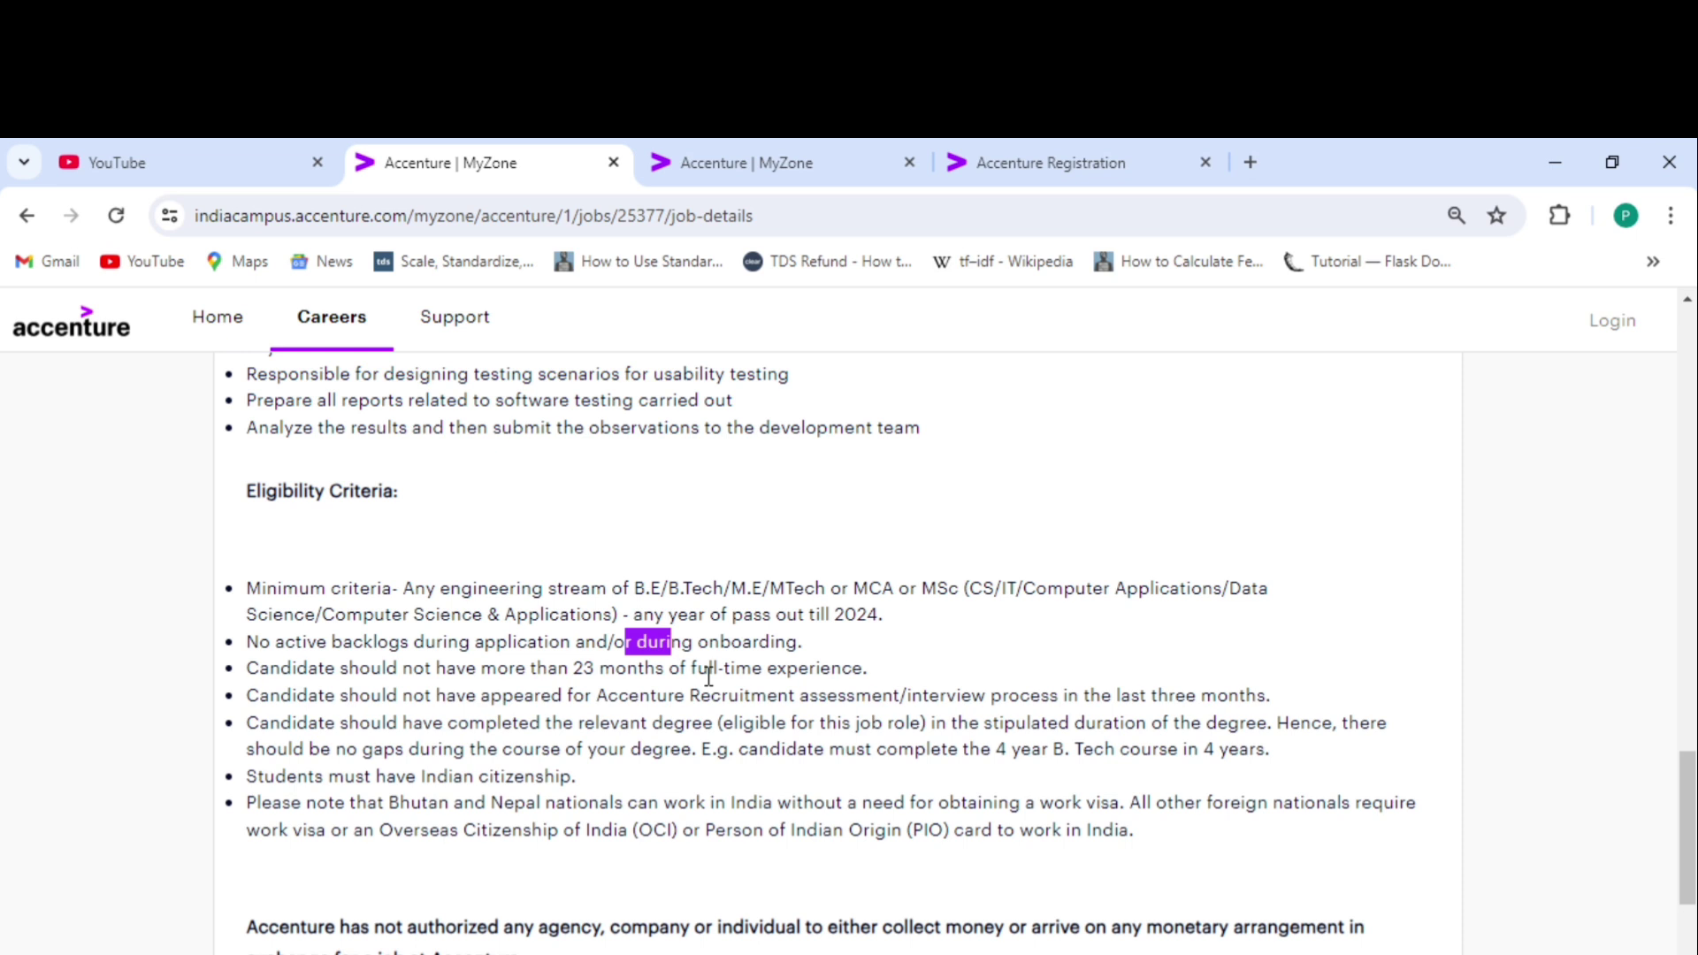
{"action": "scroll", "coordinate": [708, 675], "scroll_direction": "up", "scroll_amount": 15}
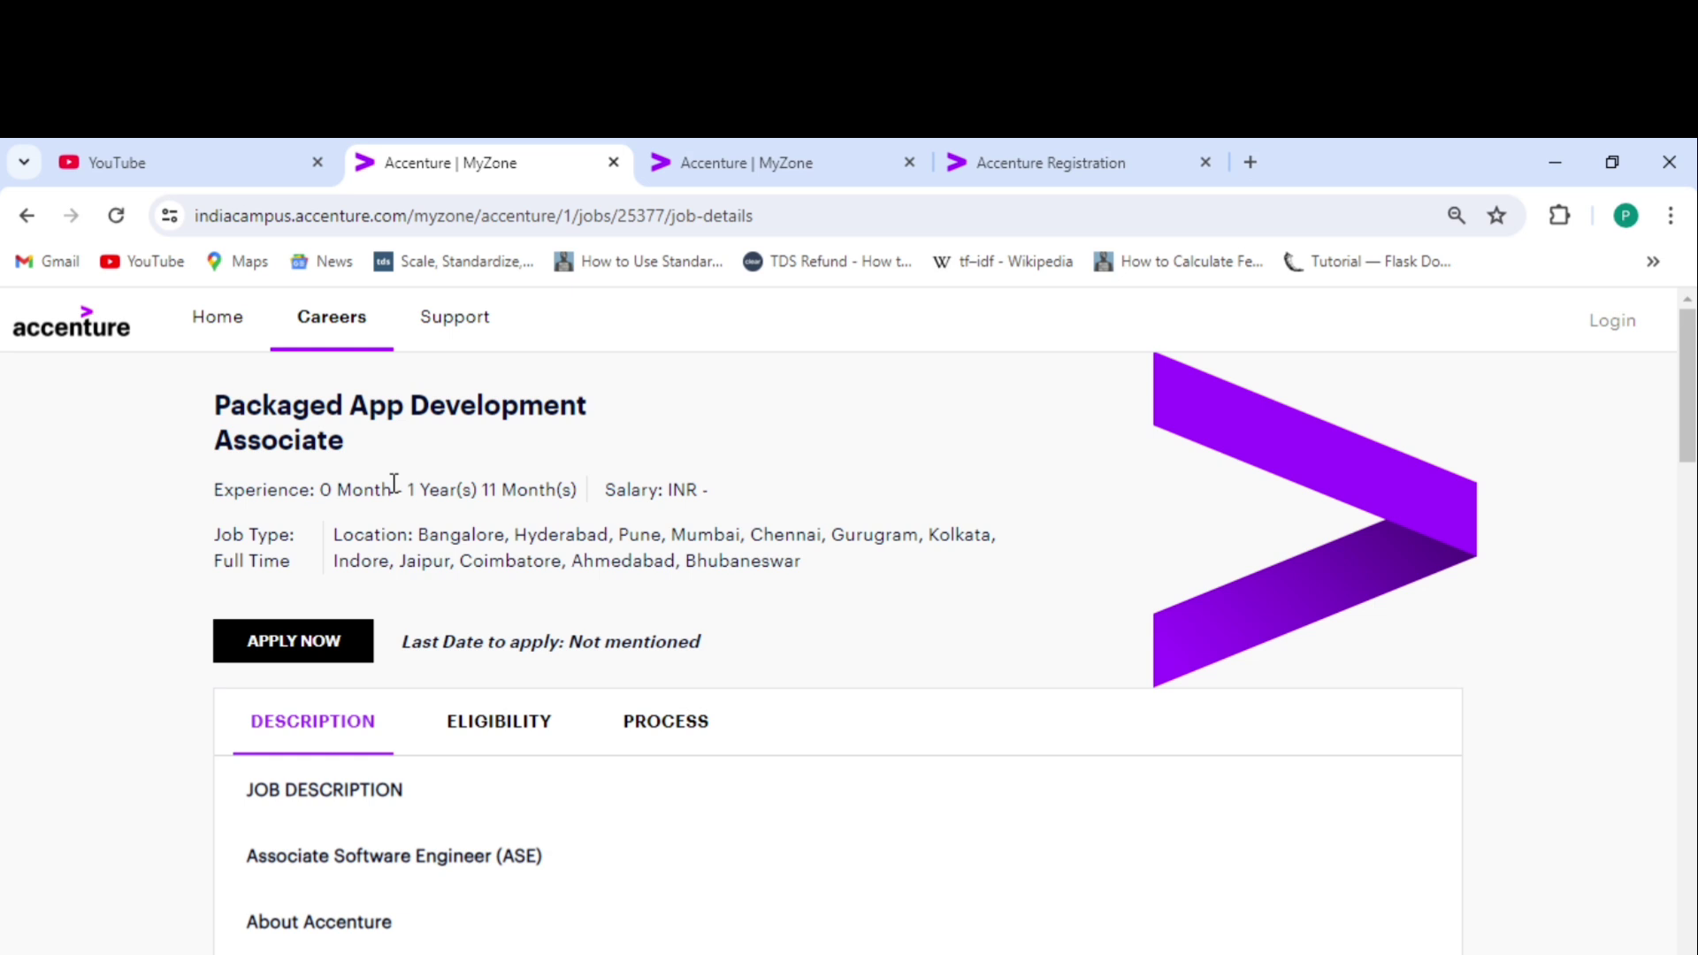
- Scroll to the bottom of the job page, where the notice says Accenture never charges money for jobs
{"action": "scroll", "coordinate": [395, 483], "scroll_direction": "down", "scroll_amount": 15}
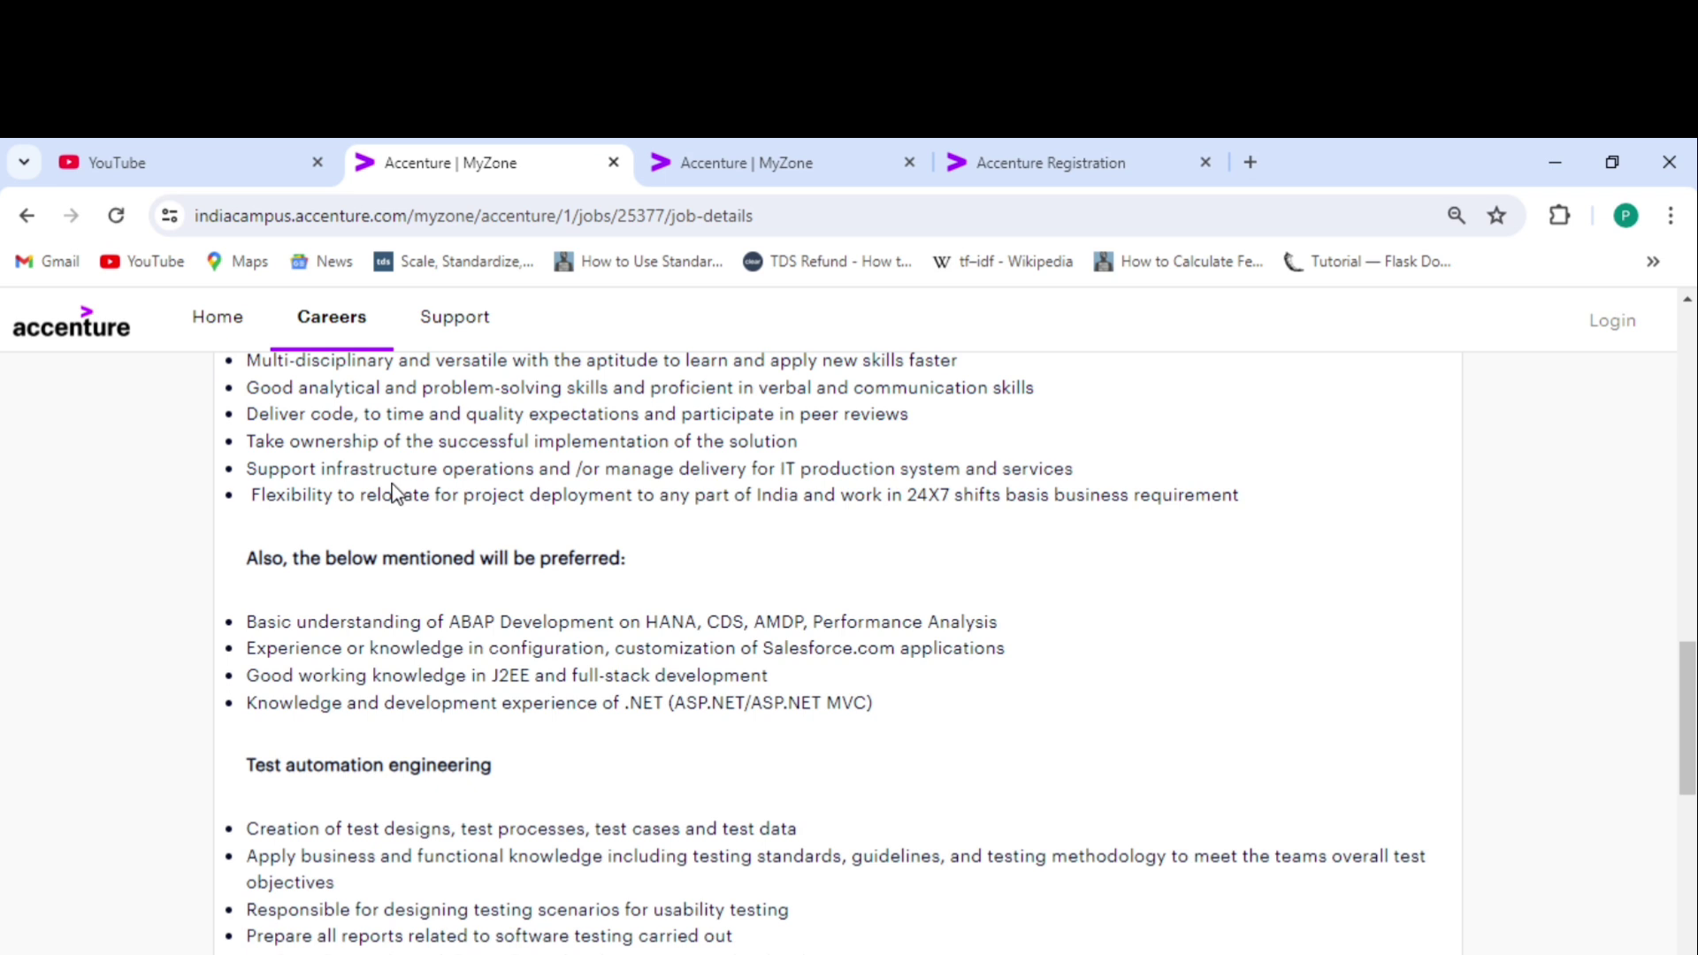
{"action": "scroll", "coordinate": [394, 494], "scroll_direction": "down", "scroll_amount": 5}
{"action": "left_click_drag", "start_coordinate": [625, 497], "coordinate": [670, 497]}
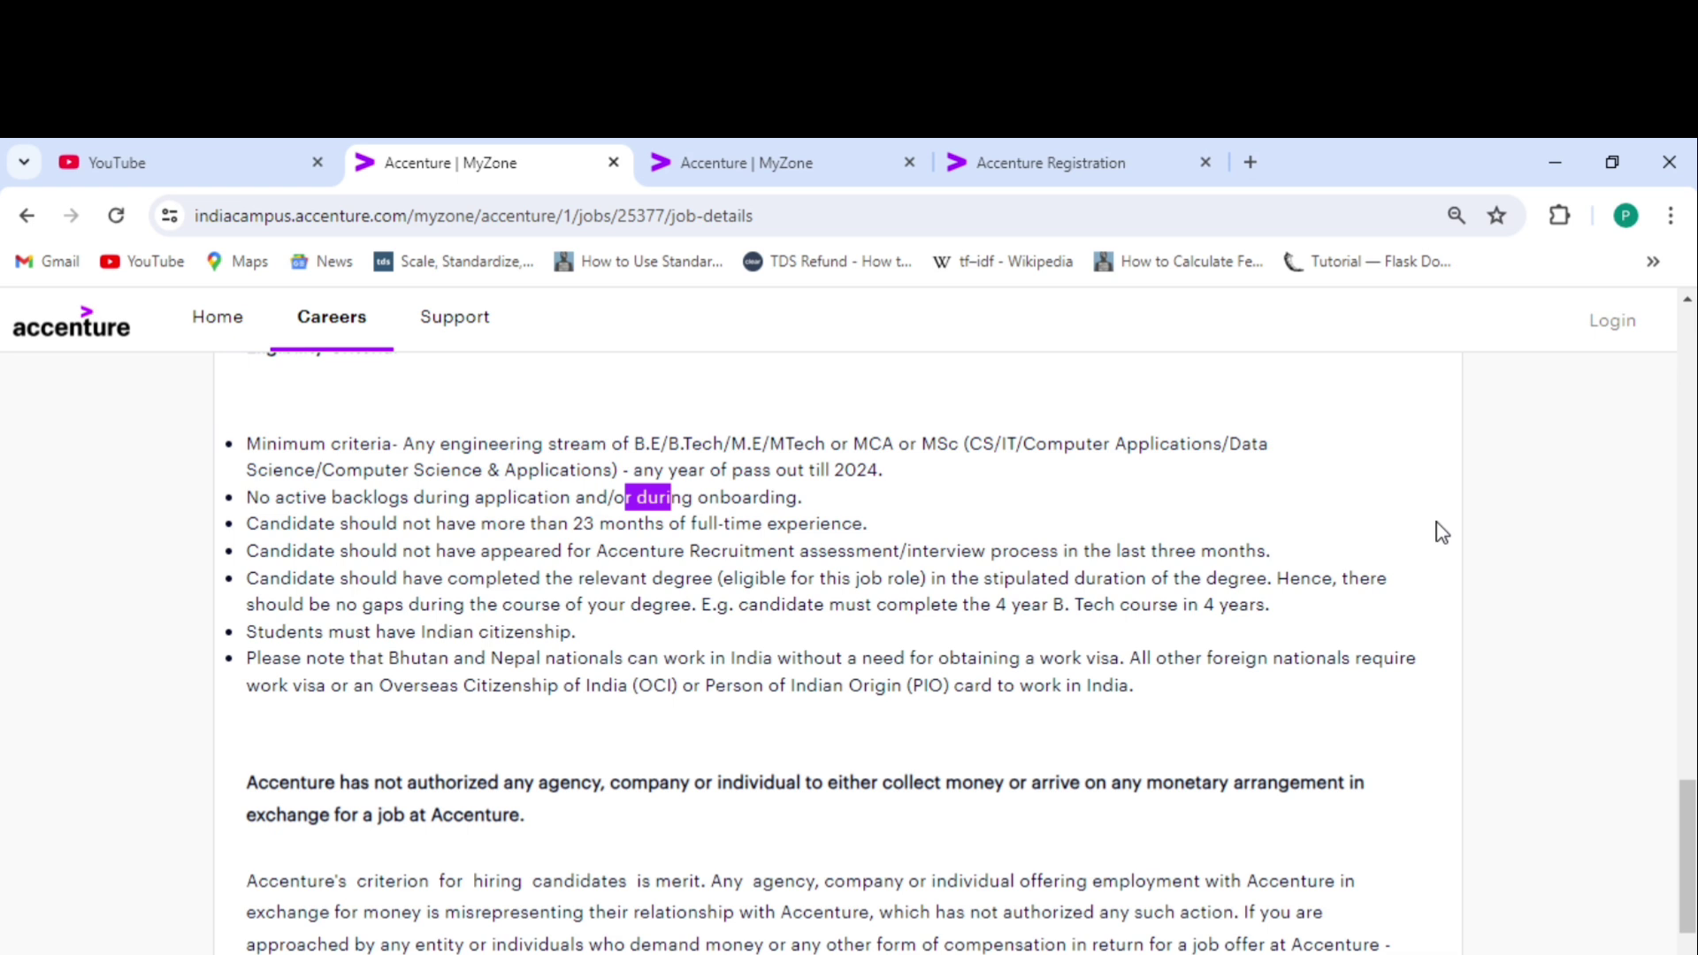
{"action": "scroll", "coordinate": [326, 500], "scroll_direction": "down", "scroll_amount": 5}
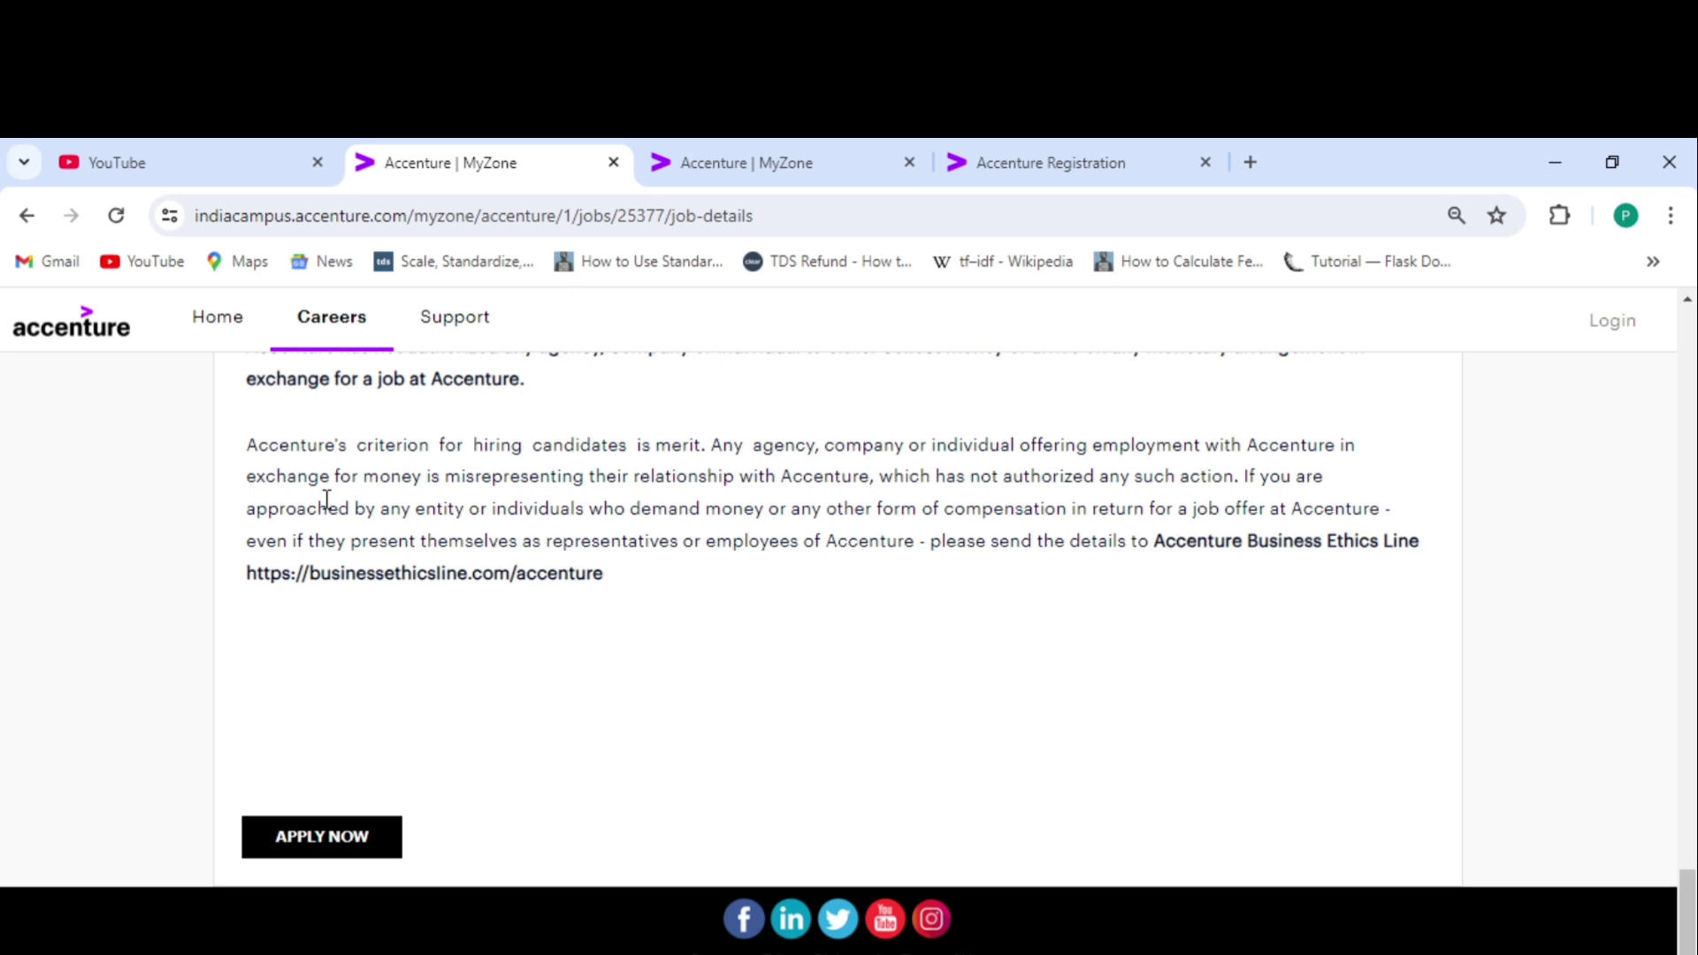
- Apply for the job with the bottom APPLY NOW button to bring up the Registration dialog
{"action": "left_click", "coordinate": [315, 840]}
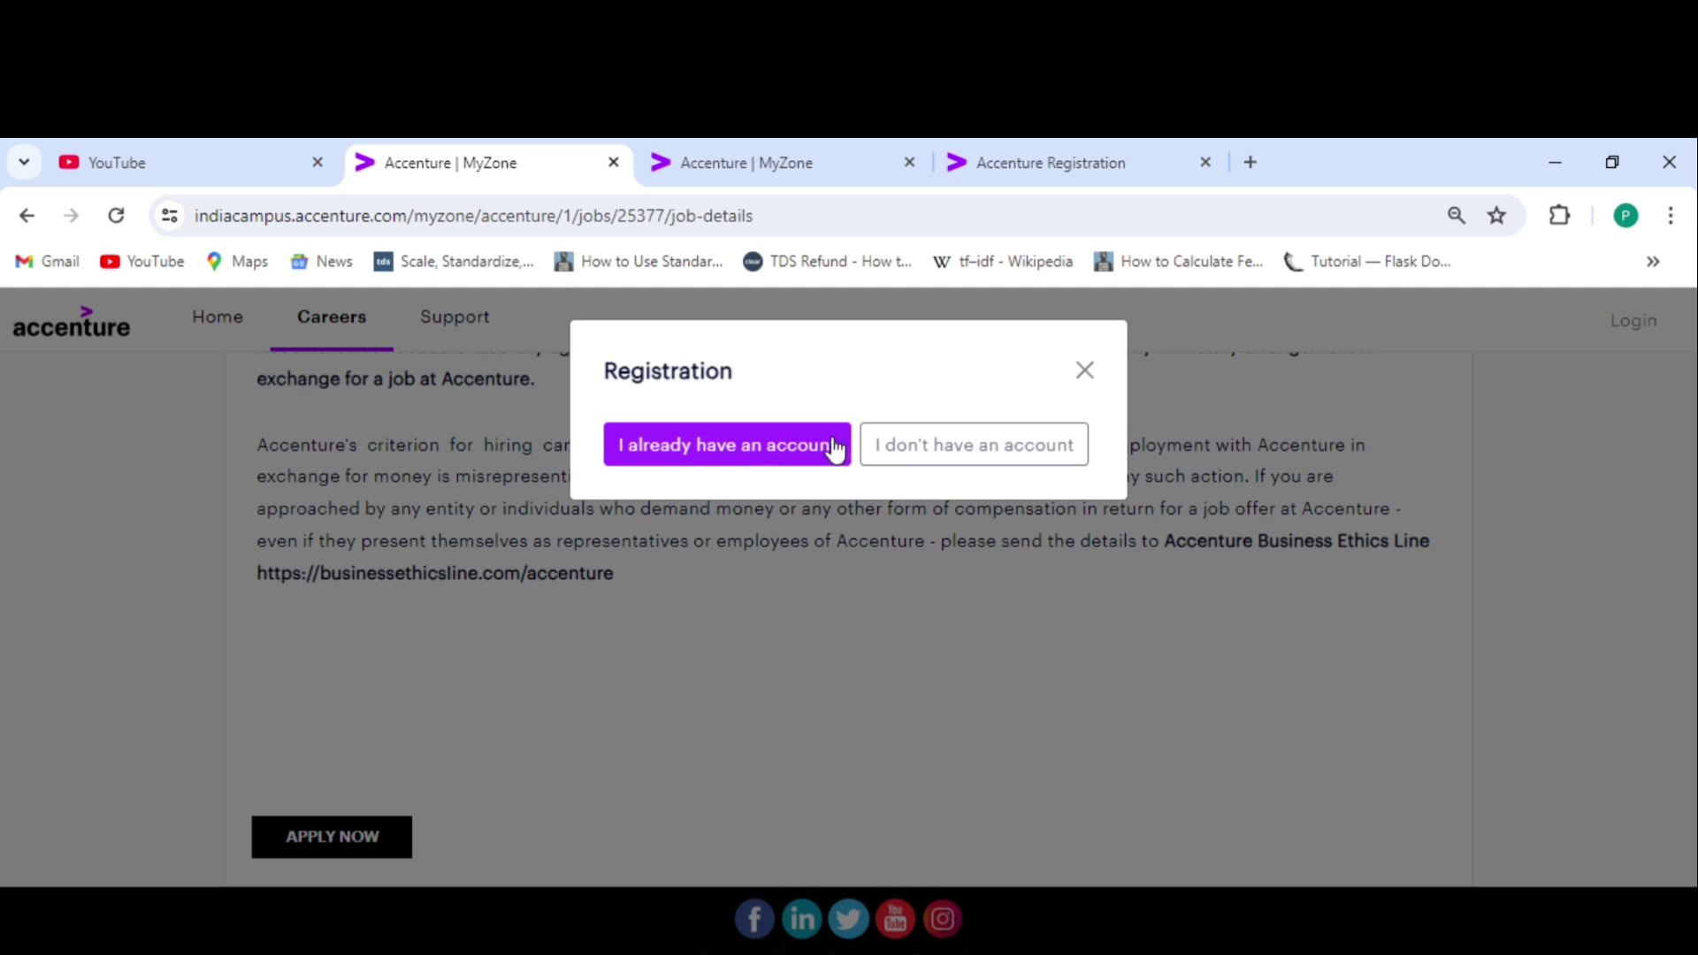
- Register as a new applicant and review the job-source choices on the Registration Form without picking one
{"action": "left_click", "coordinate": [1044, 453]}
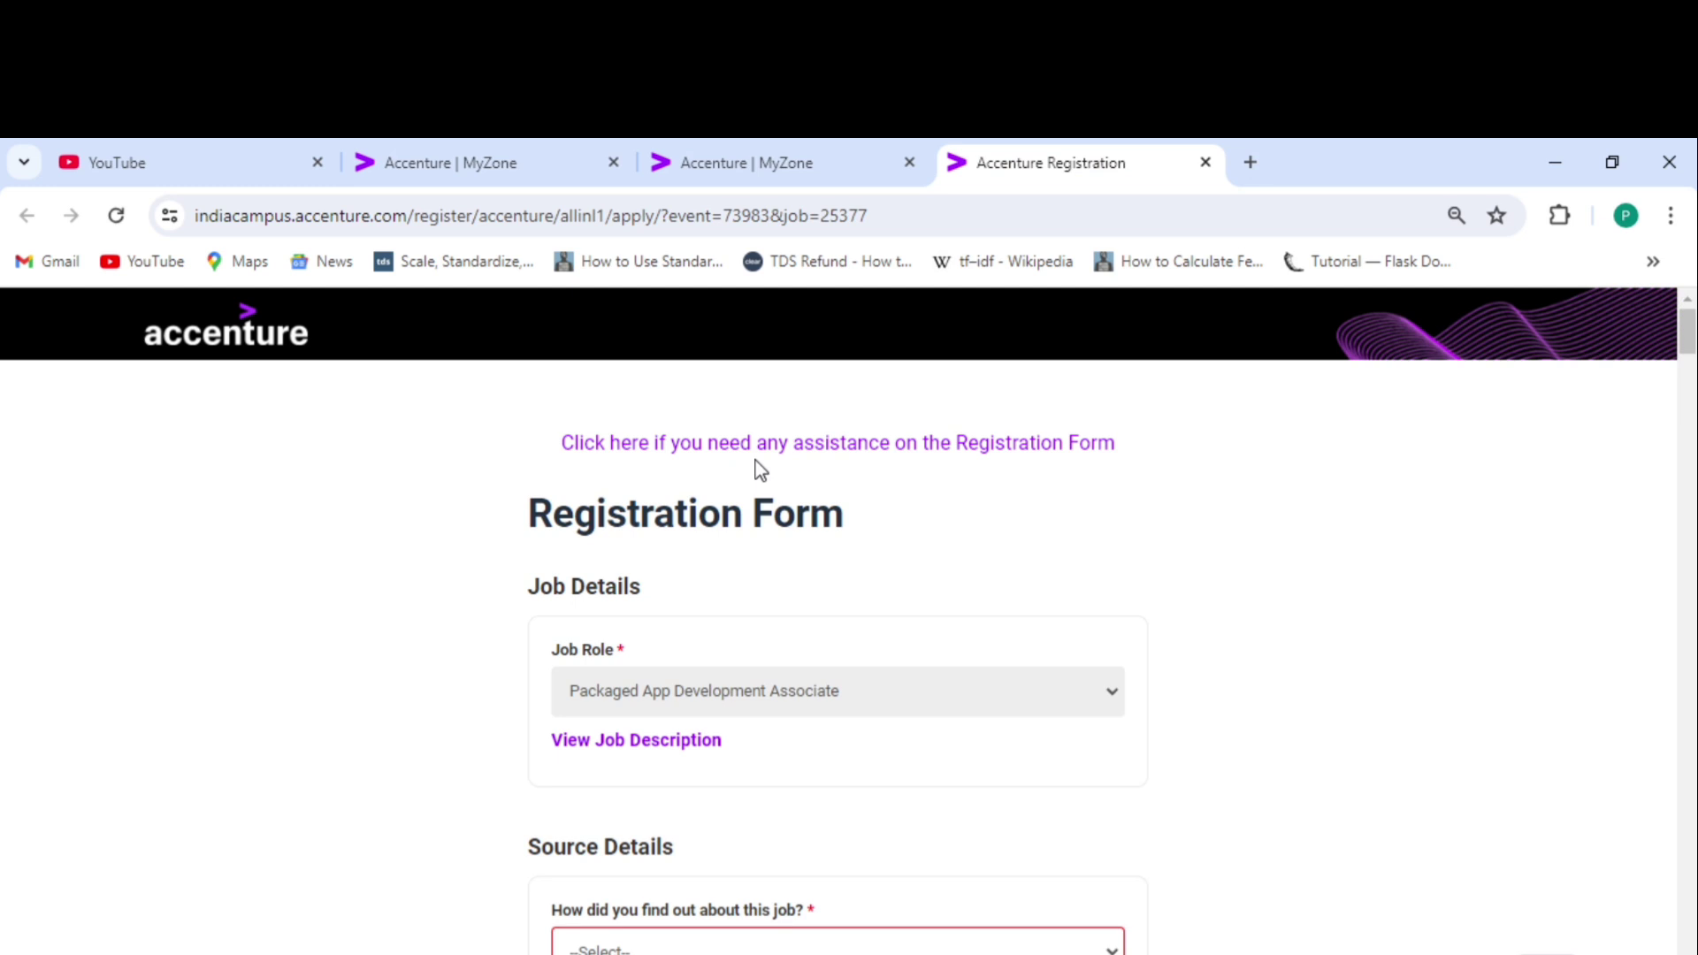
{"action": "scroll", "coordinate": [733, 626], "scroll_direction": "down", "scroll_amount": 1}
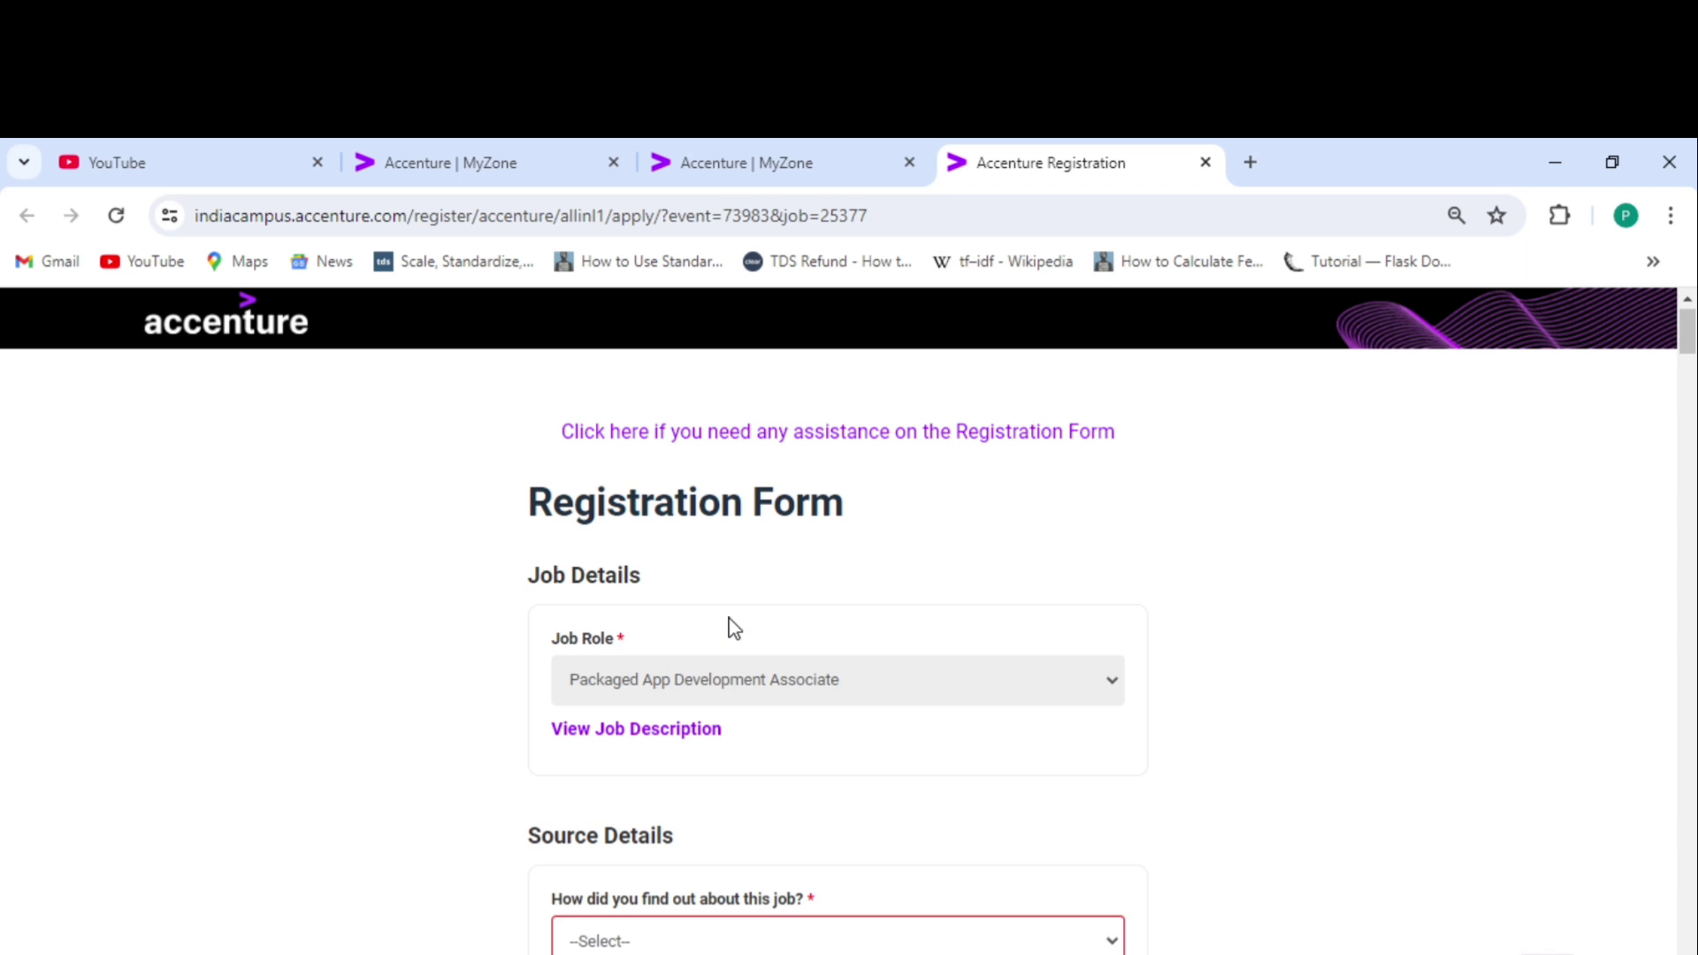
{"action": "scroll", "coordinate": [733, 627], "scroll_direction": "down", "scroll_amount": 2}
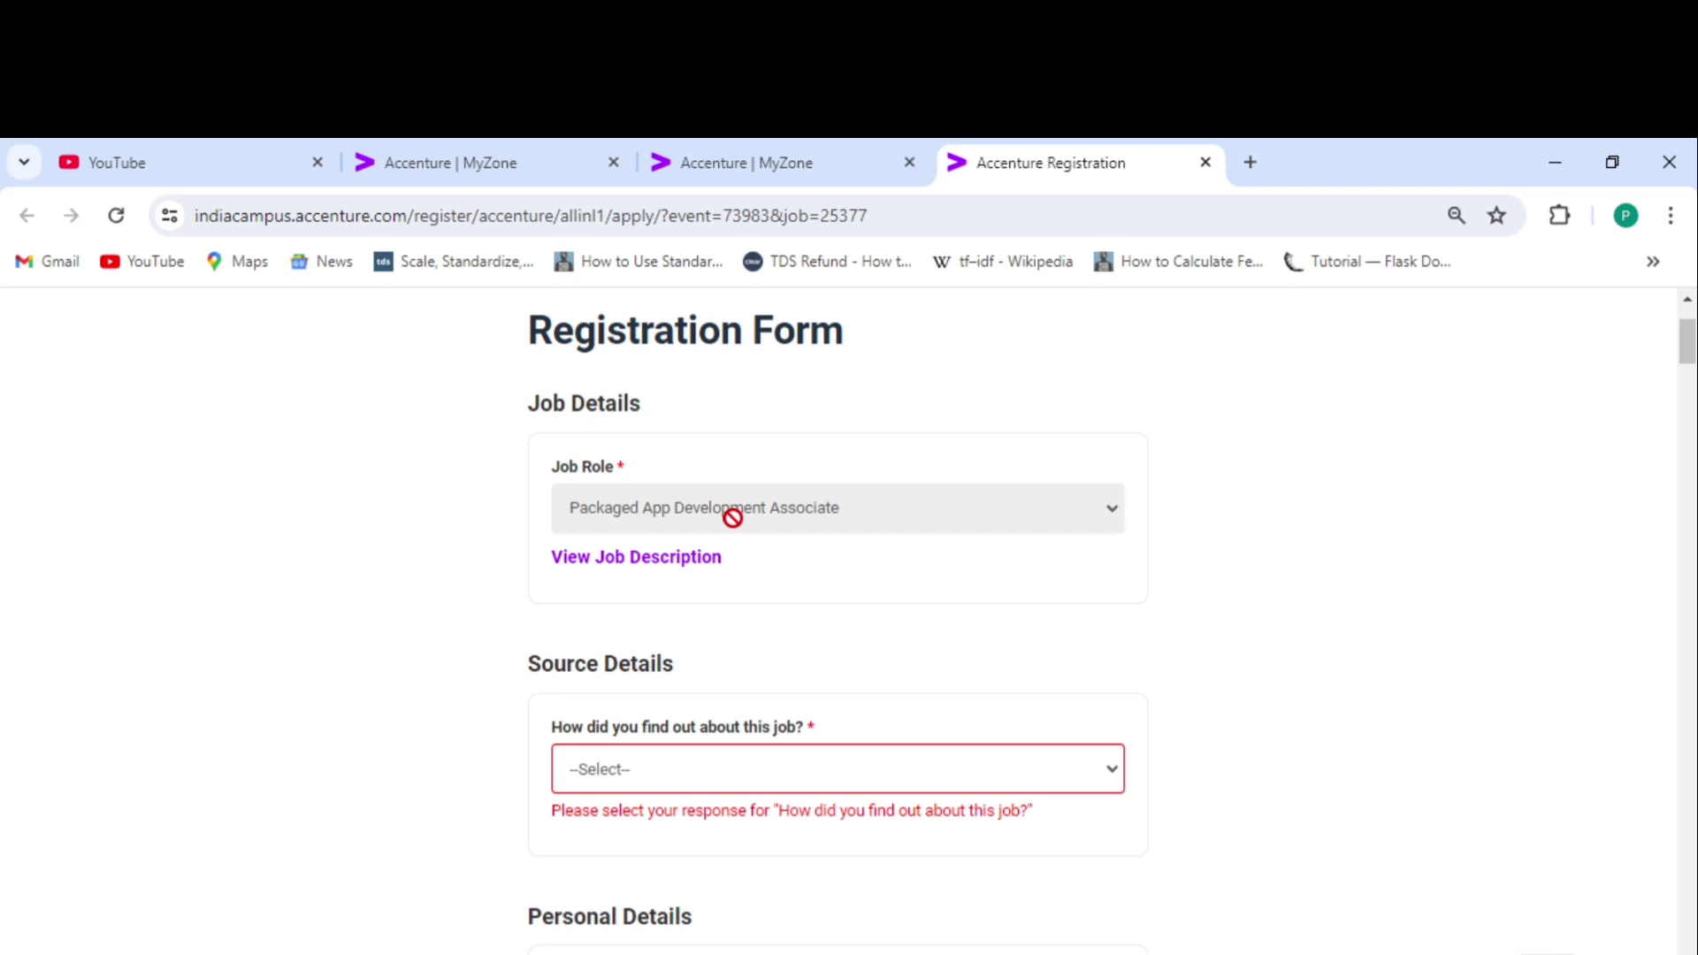
{"action": "scroll", "coordinate": [672, 620], "scroll_direction": "down", "scroll_amount": 1}
{"action": "left_click", "coordinate": [635, 683]}
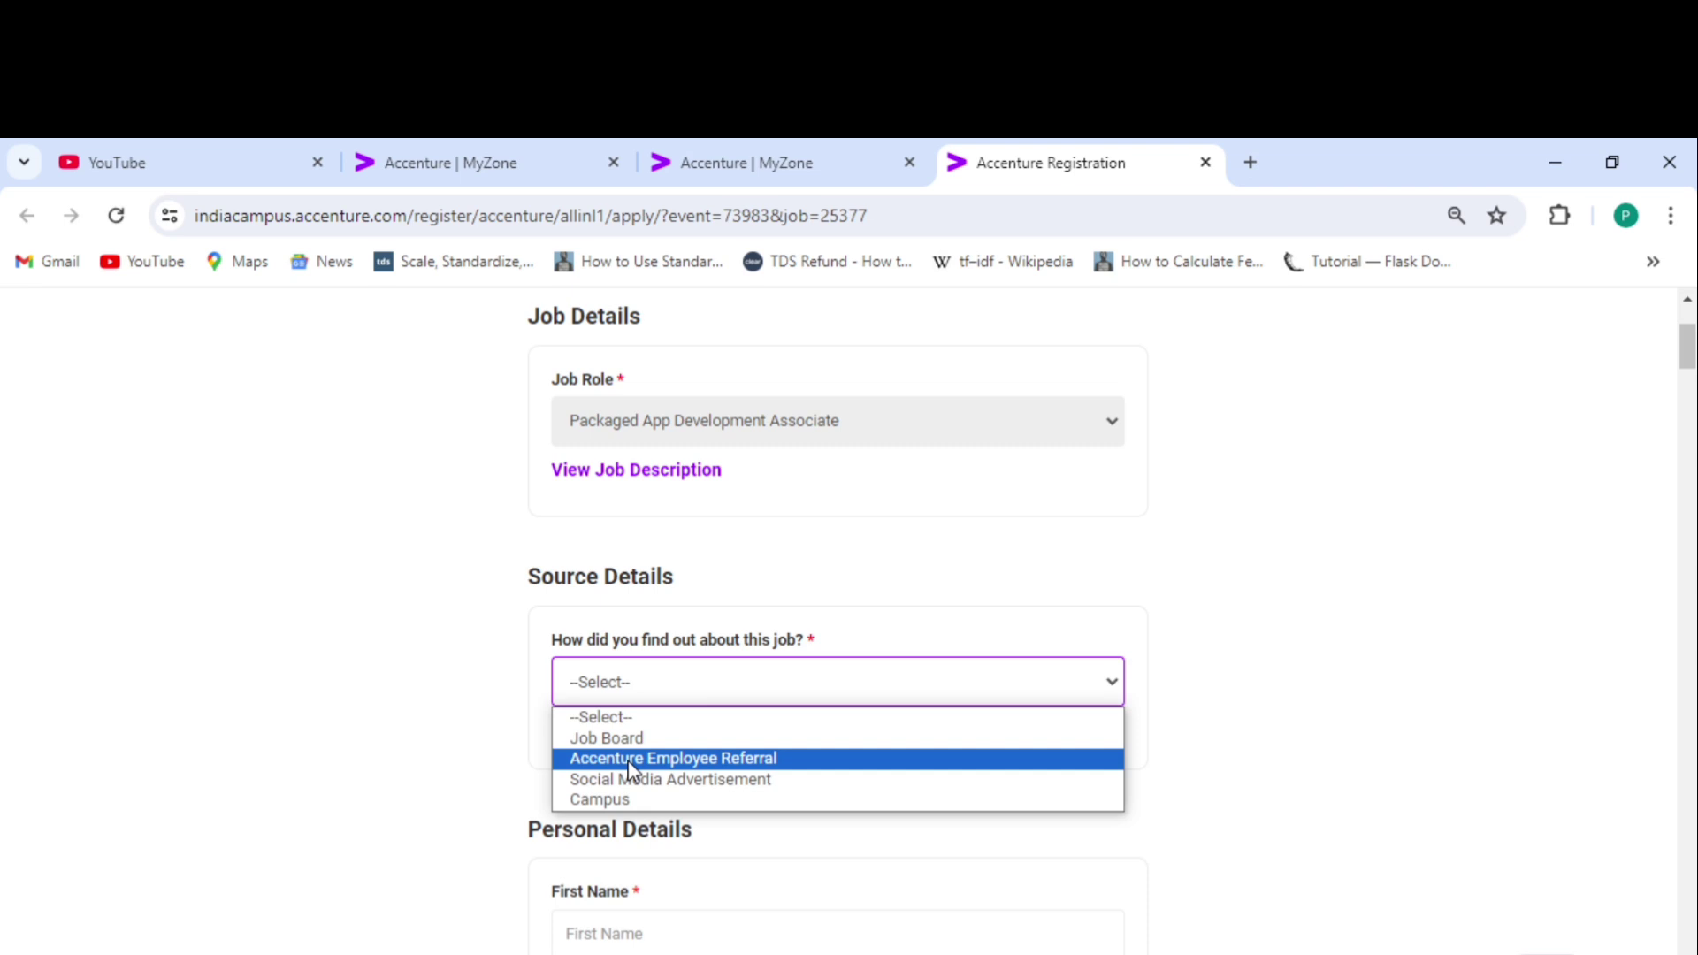
{"action": "key", "text": "Escape"}
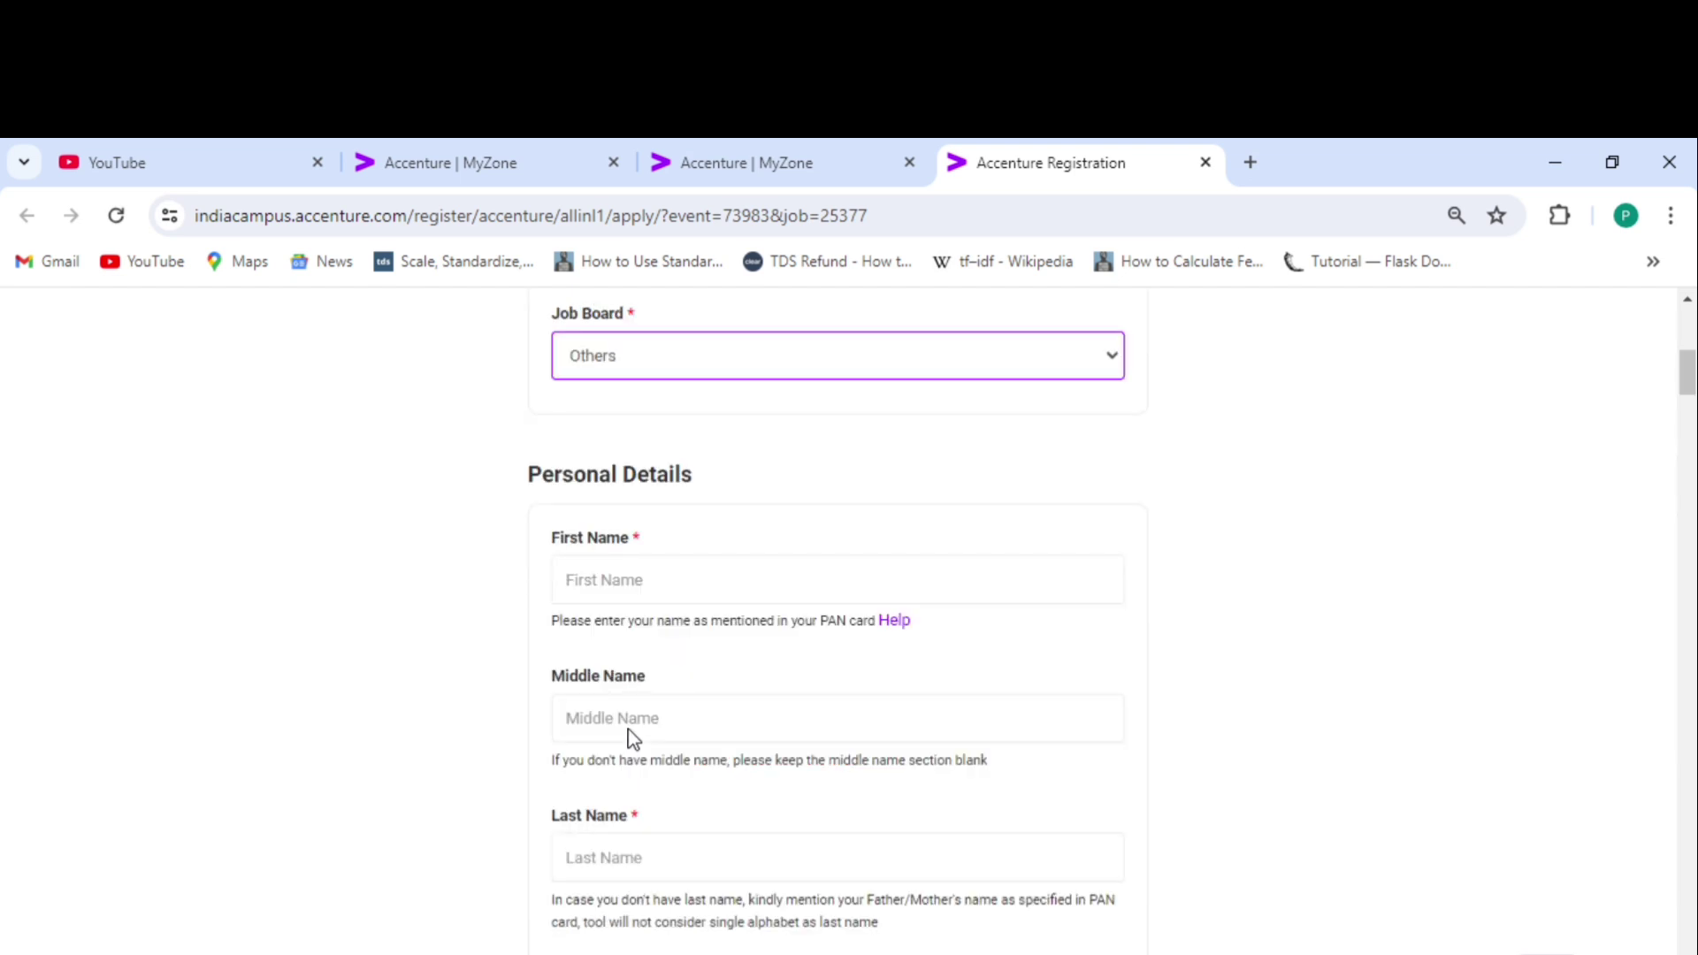
- Leave WhatsApp Consent unchosen and scroll down to Date of Birth, Gender and Residing State-City
{"action": "scroll", "coordinate": [634, 739], "scroll_direction": "down", "scroll_amount": 6}
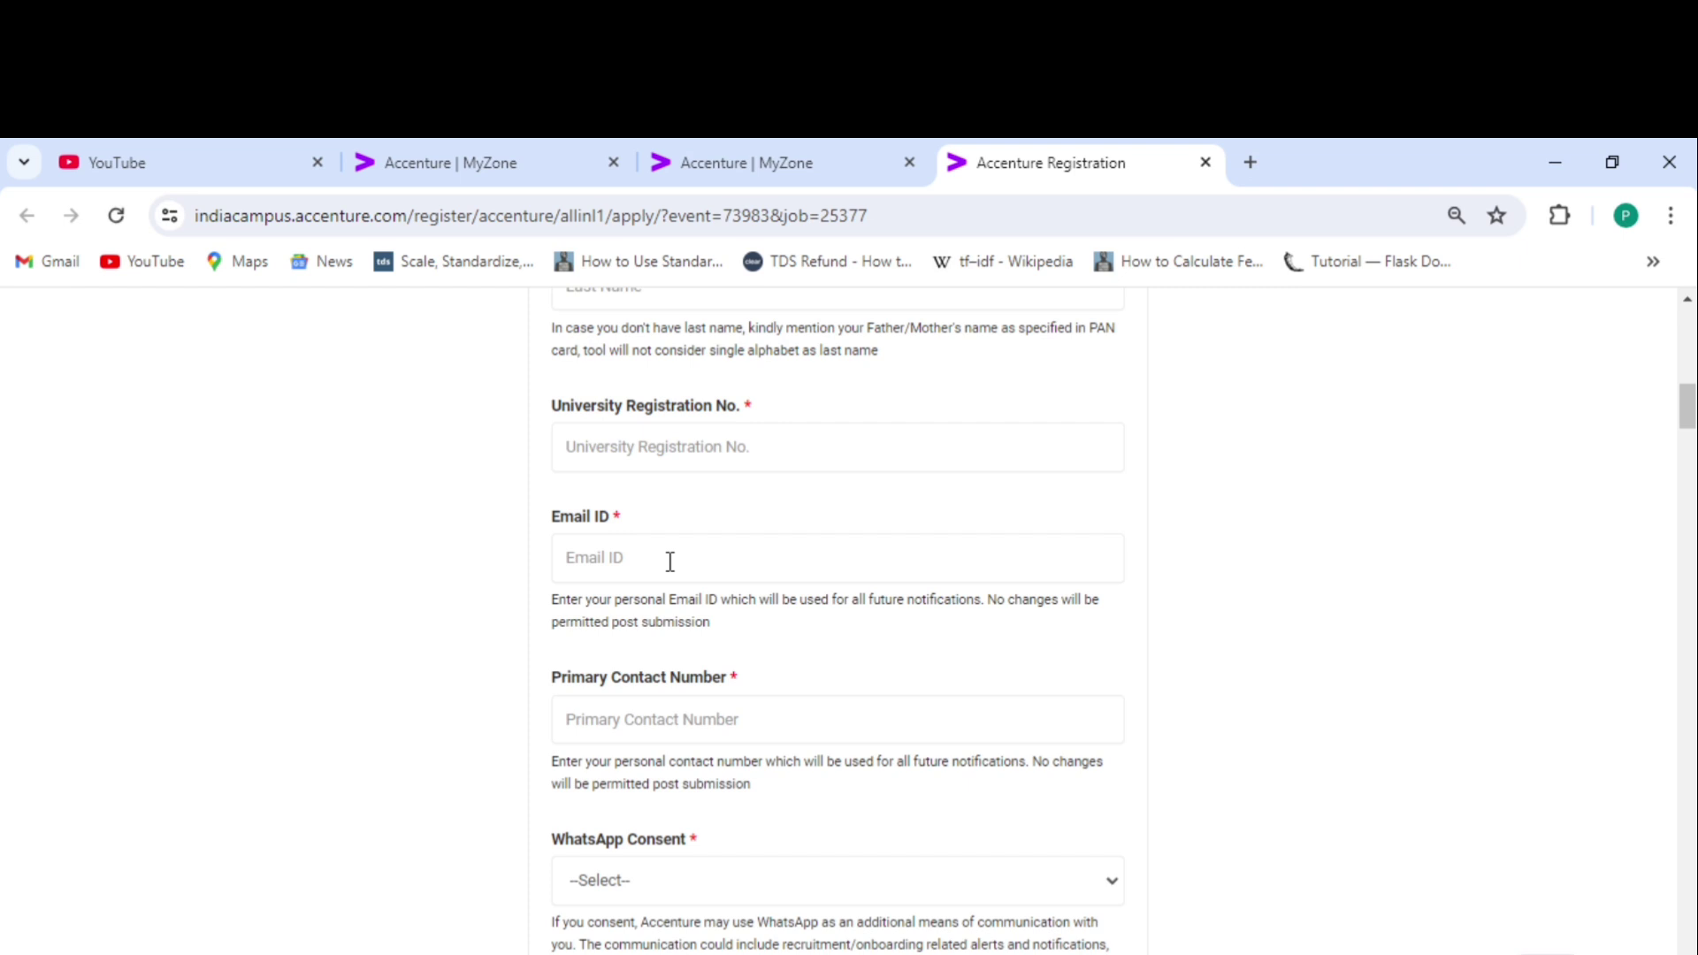
{"action": "scroll", "coordinate": [669, 562], "scroll_direction": "down", "scroll_amount": 3}
{"action": "left_click", "coordinate": [693, 536]}
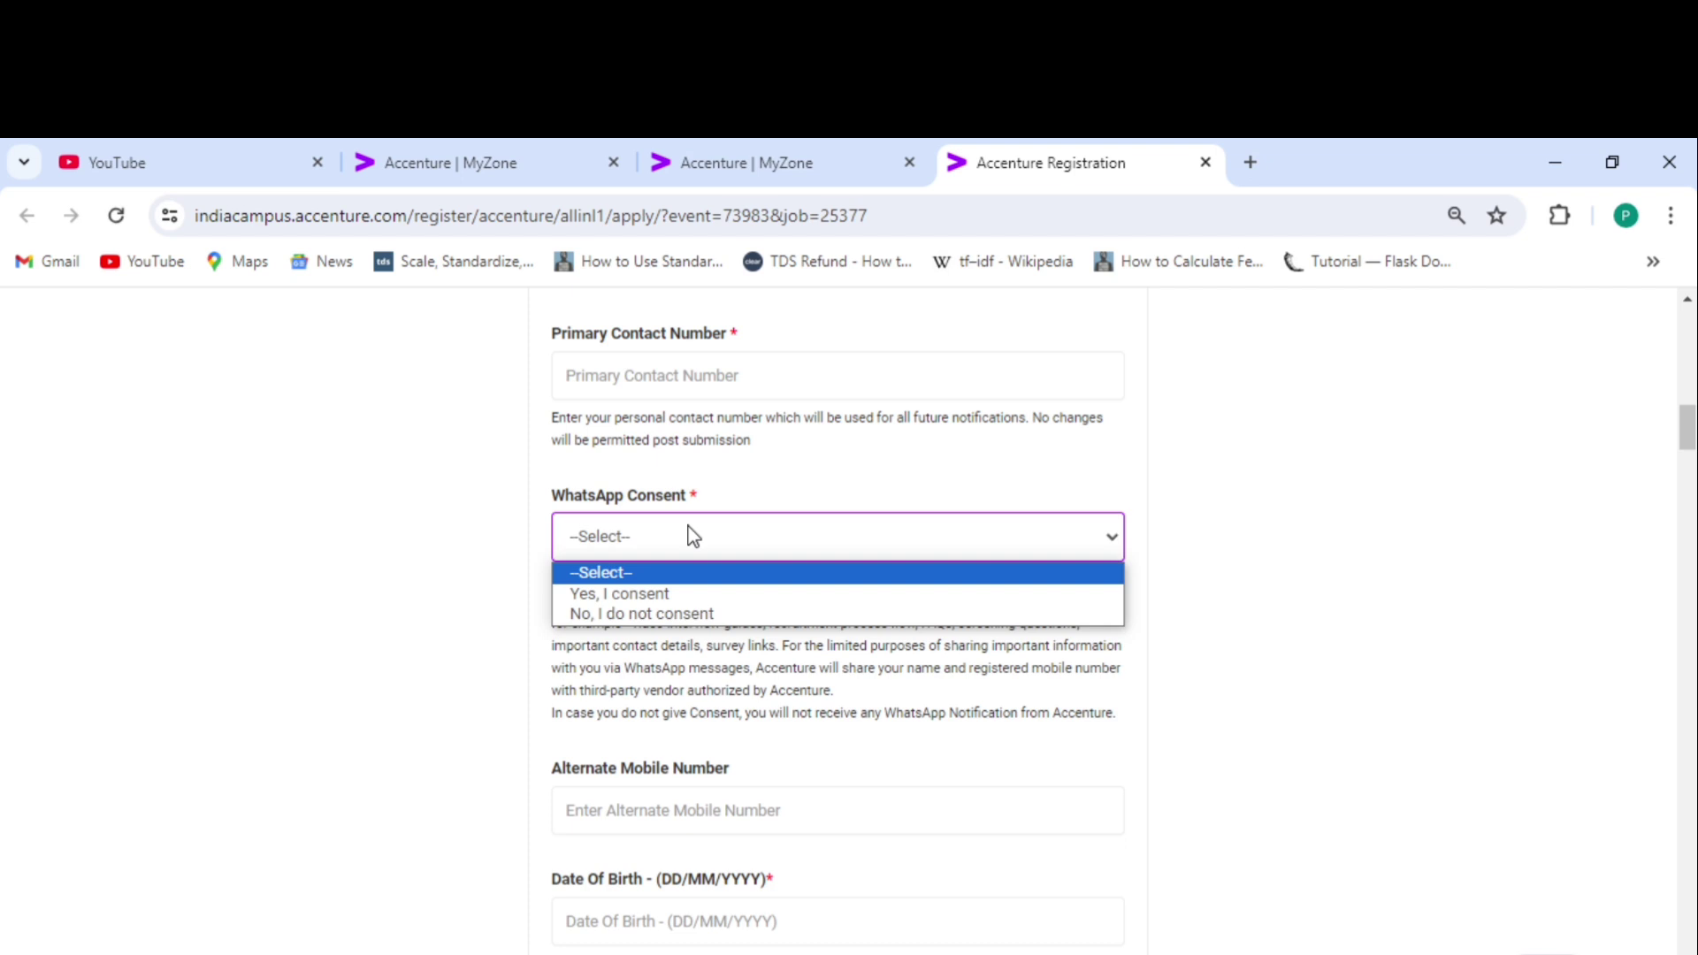
{"action": "left_click", "coordinate": [767, 504]}
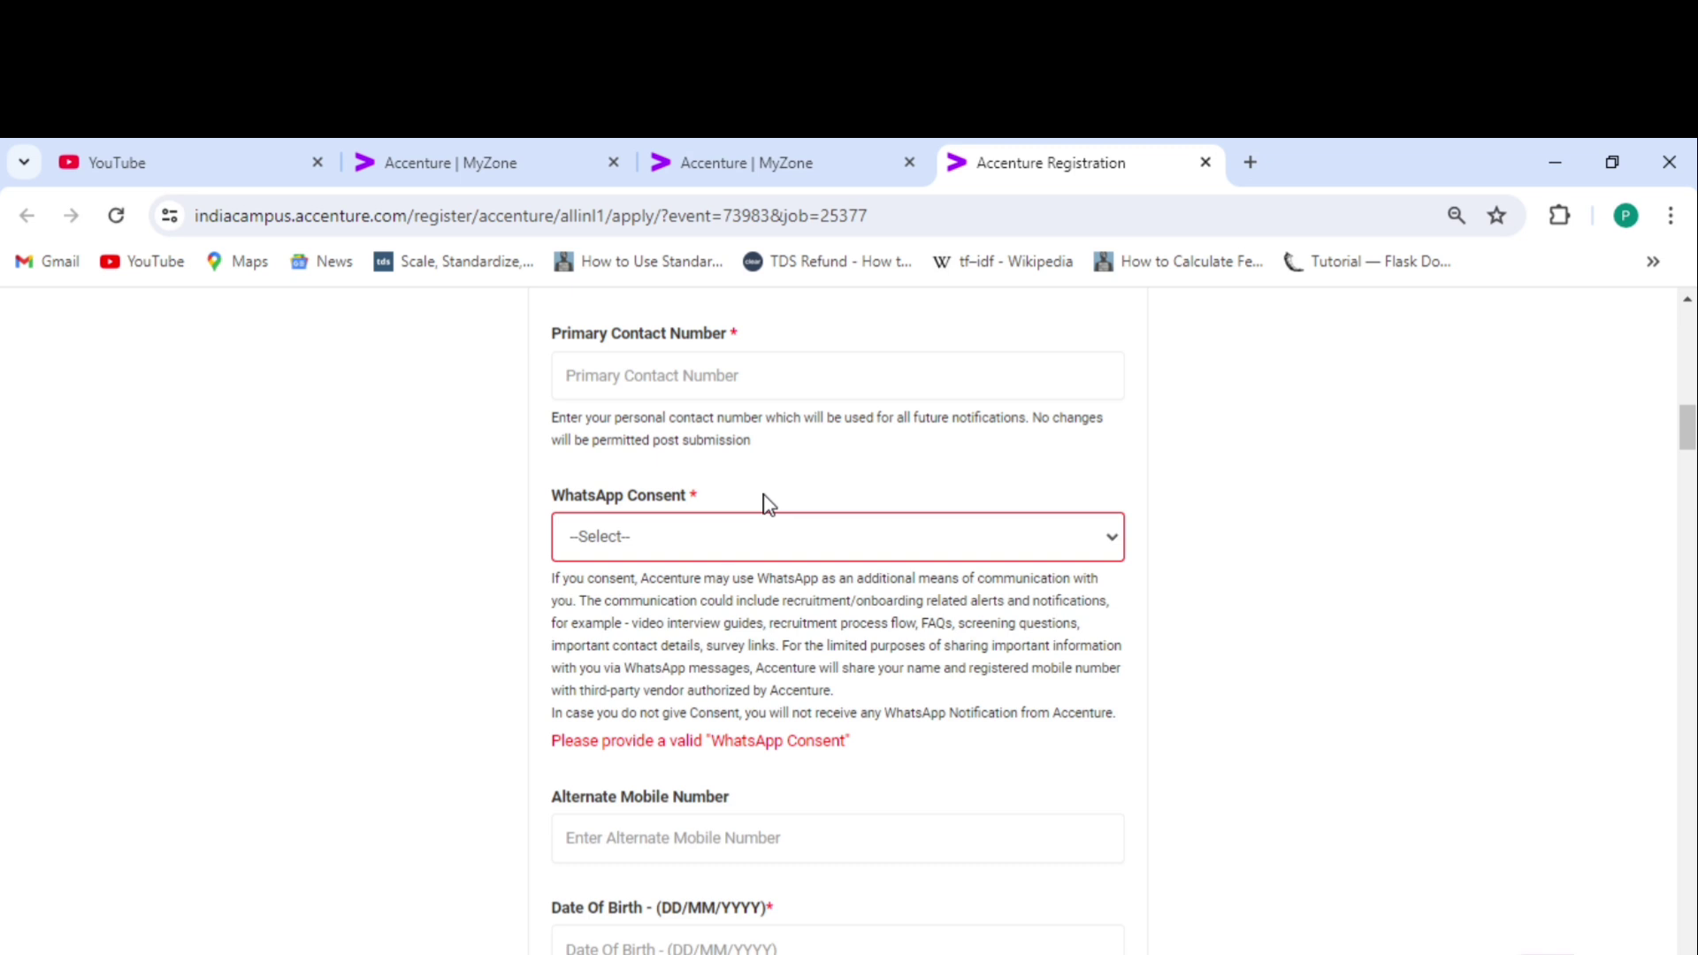
{"action": "scroll", "coordinate": [768, 505], "scroll_direction": "down", "scroll_amount": 5}
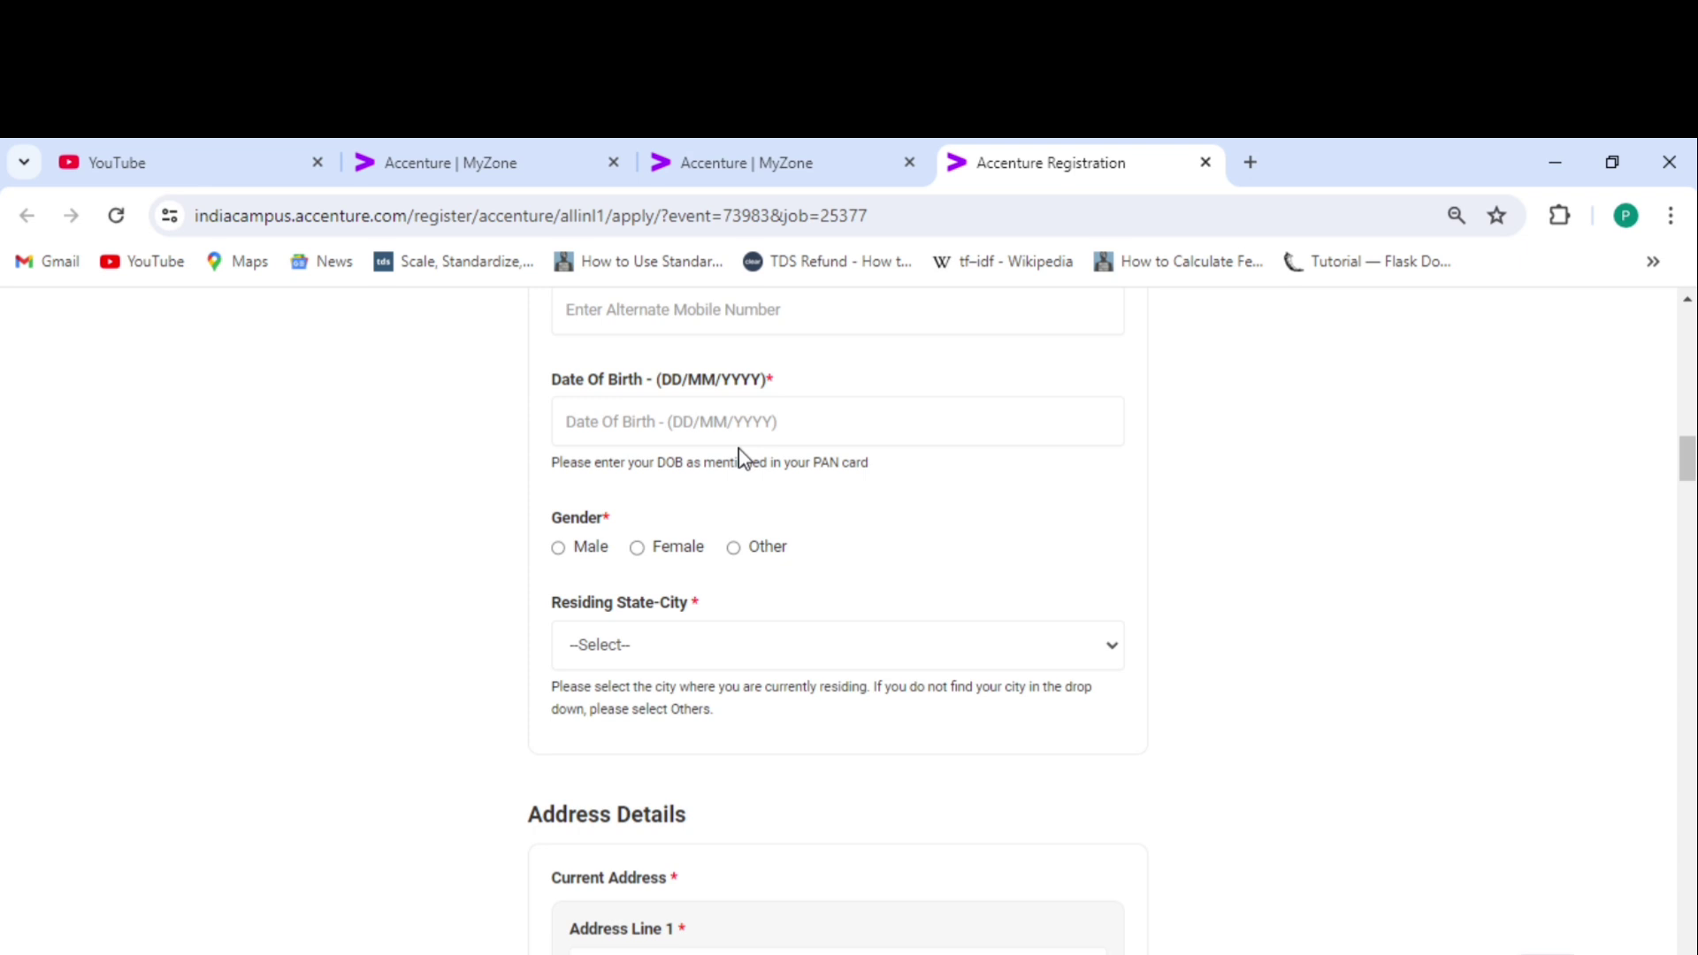
- Scroll through Educational, Professional and Work Experience, focus Company, and show the Primary Skill options
{"action": "scroll", "coordinate": [594, 584], "scroll_direction": "down", "scroll_amount": 10}
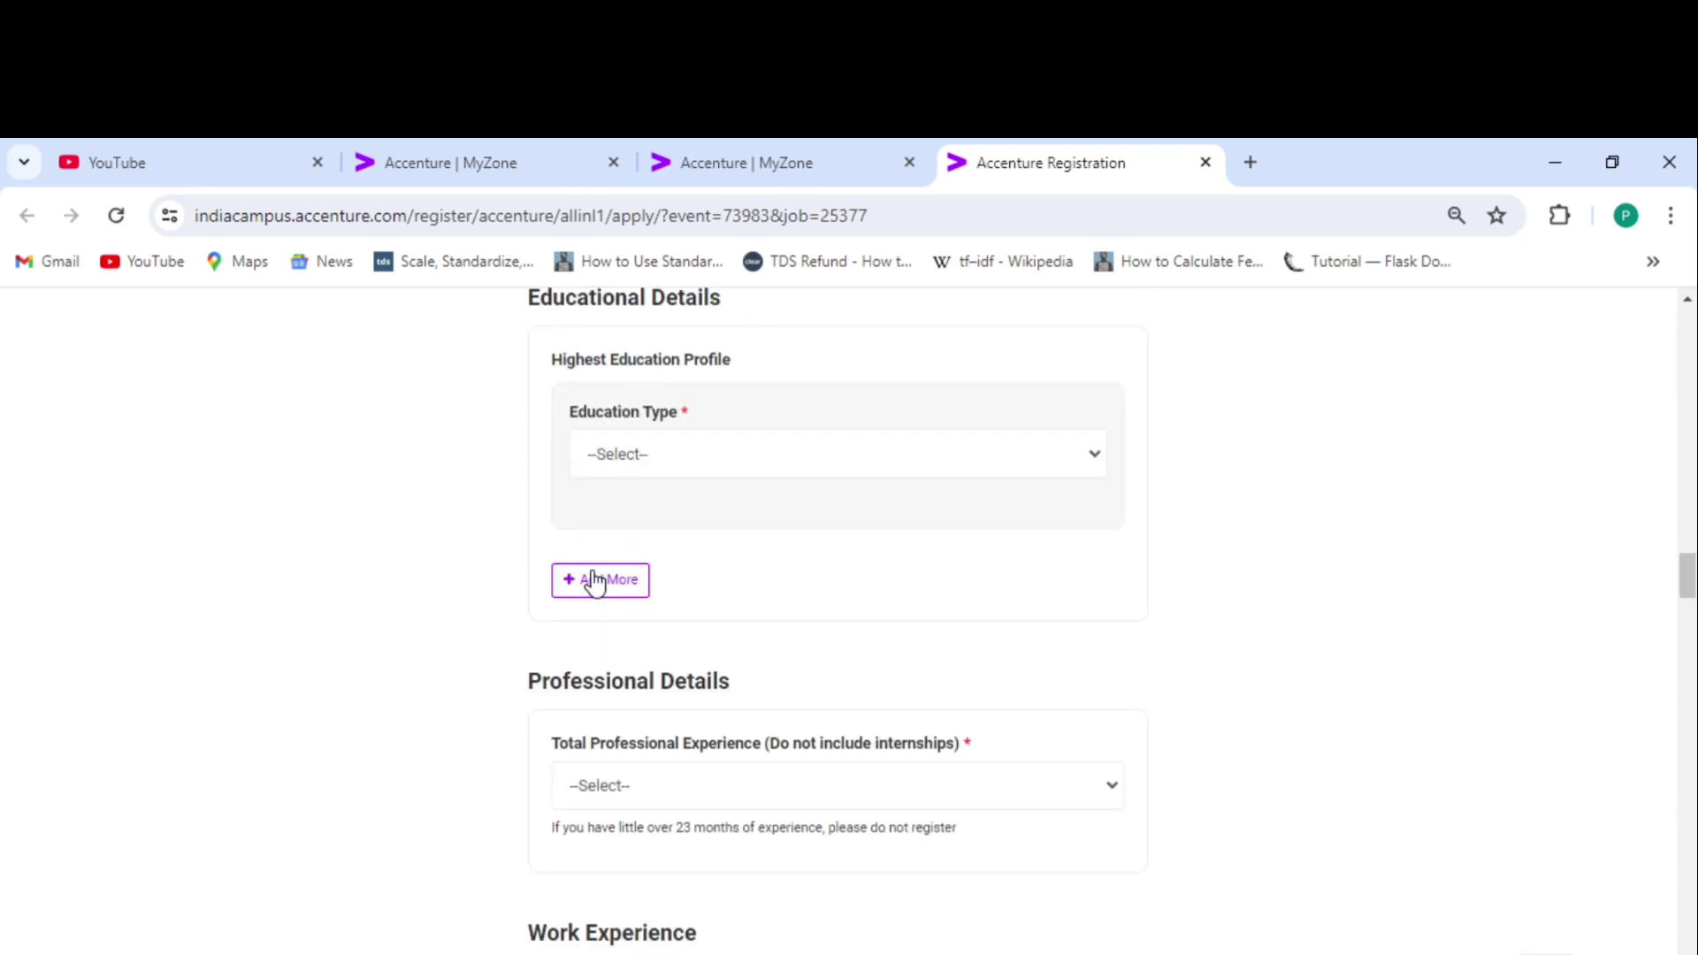
{"action": "scroll", "coordinate": [595, 584], "scroll_direction": "down", "scroll_amount": 4}
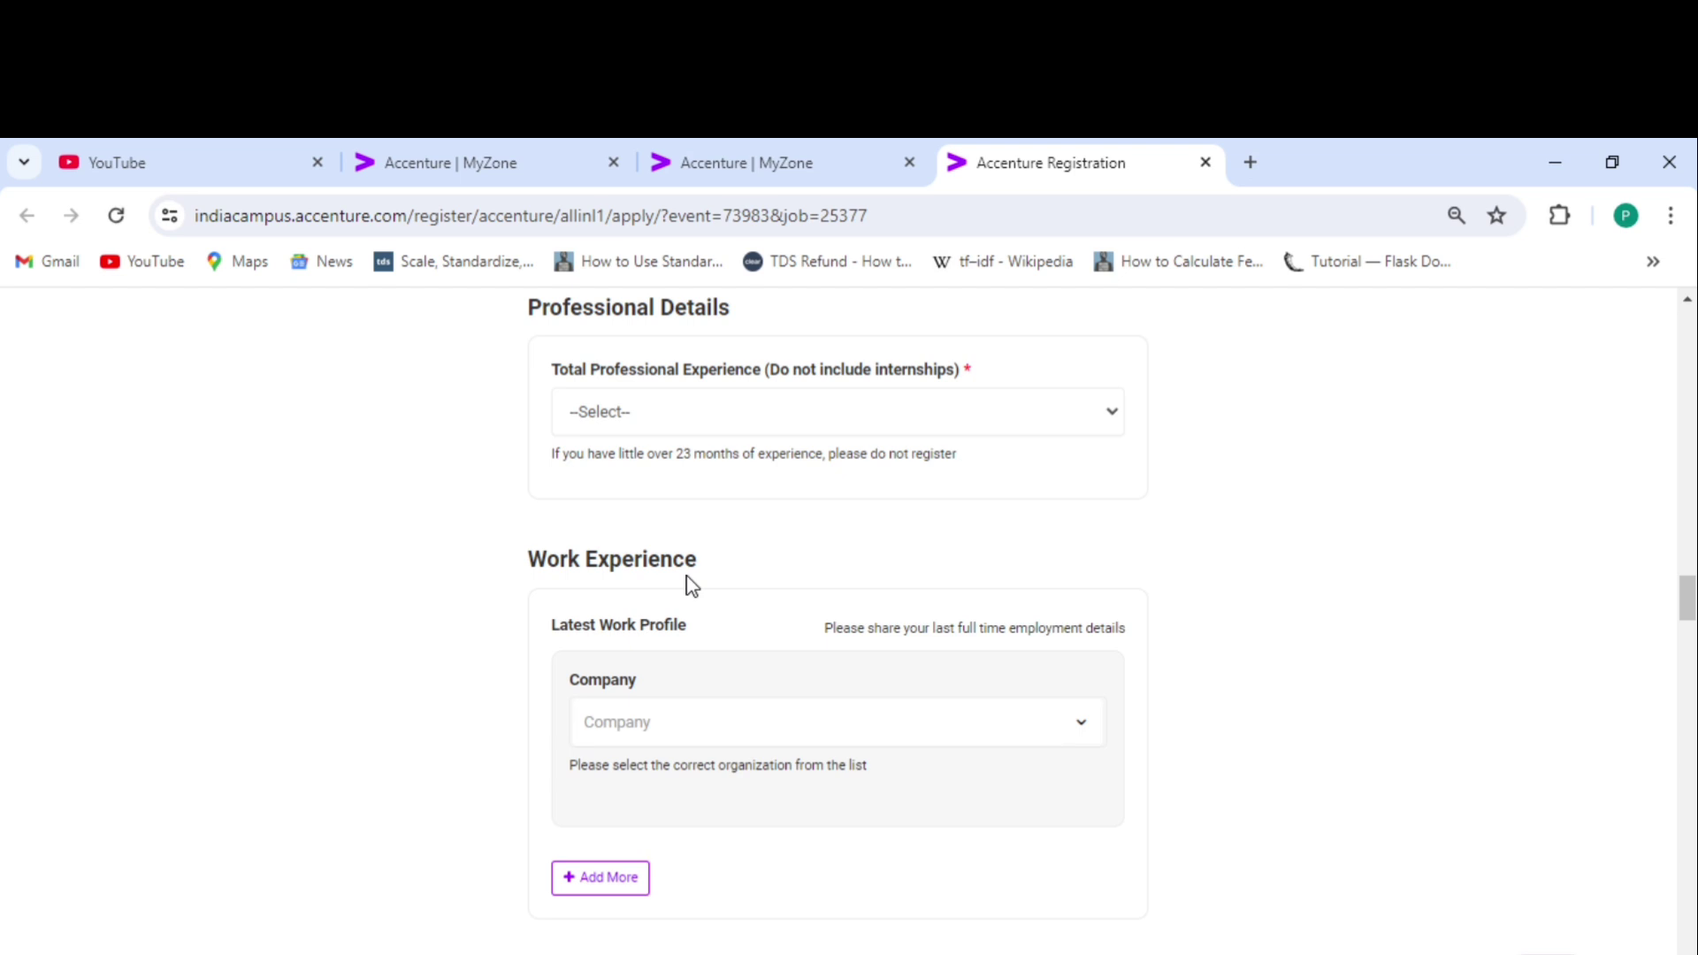
{"action": "scroll", "coordinate": [692, 587], "scroll_direction": "down", "scroll_amount": 2}
{"action": "left_click", "coordinate": [655, 593]}
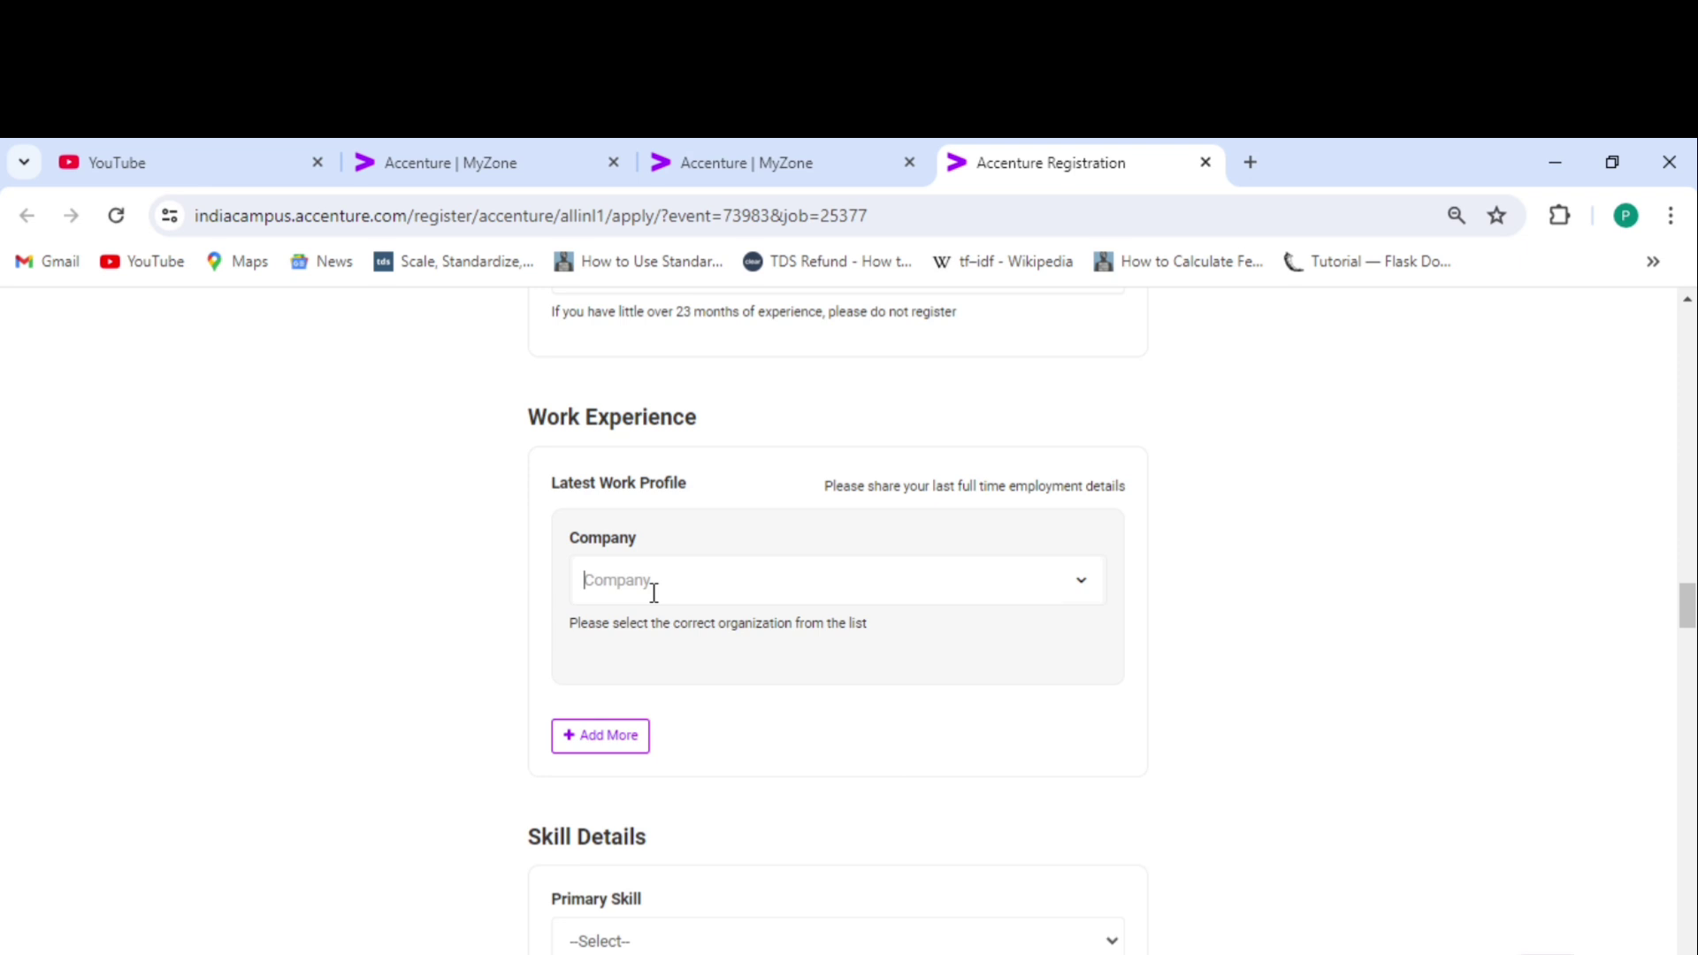
{"action": "scroll", "coordinate": [340, 571], "scroll_direction": "down", "scroll_amount": 5}
{"action": "left_click", "coordinate": [691, 508]}
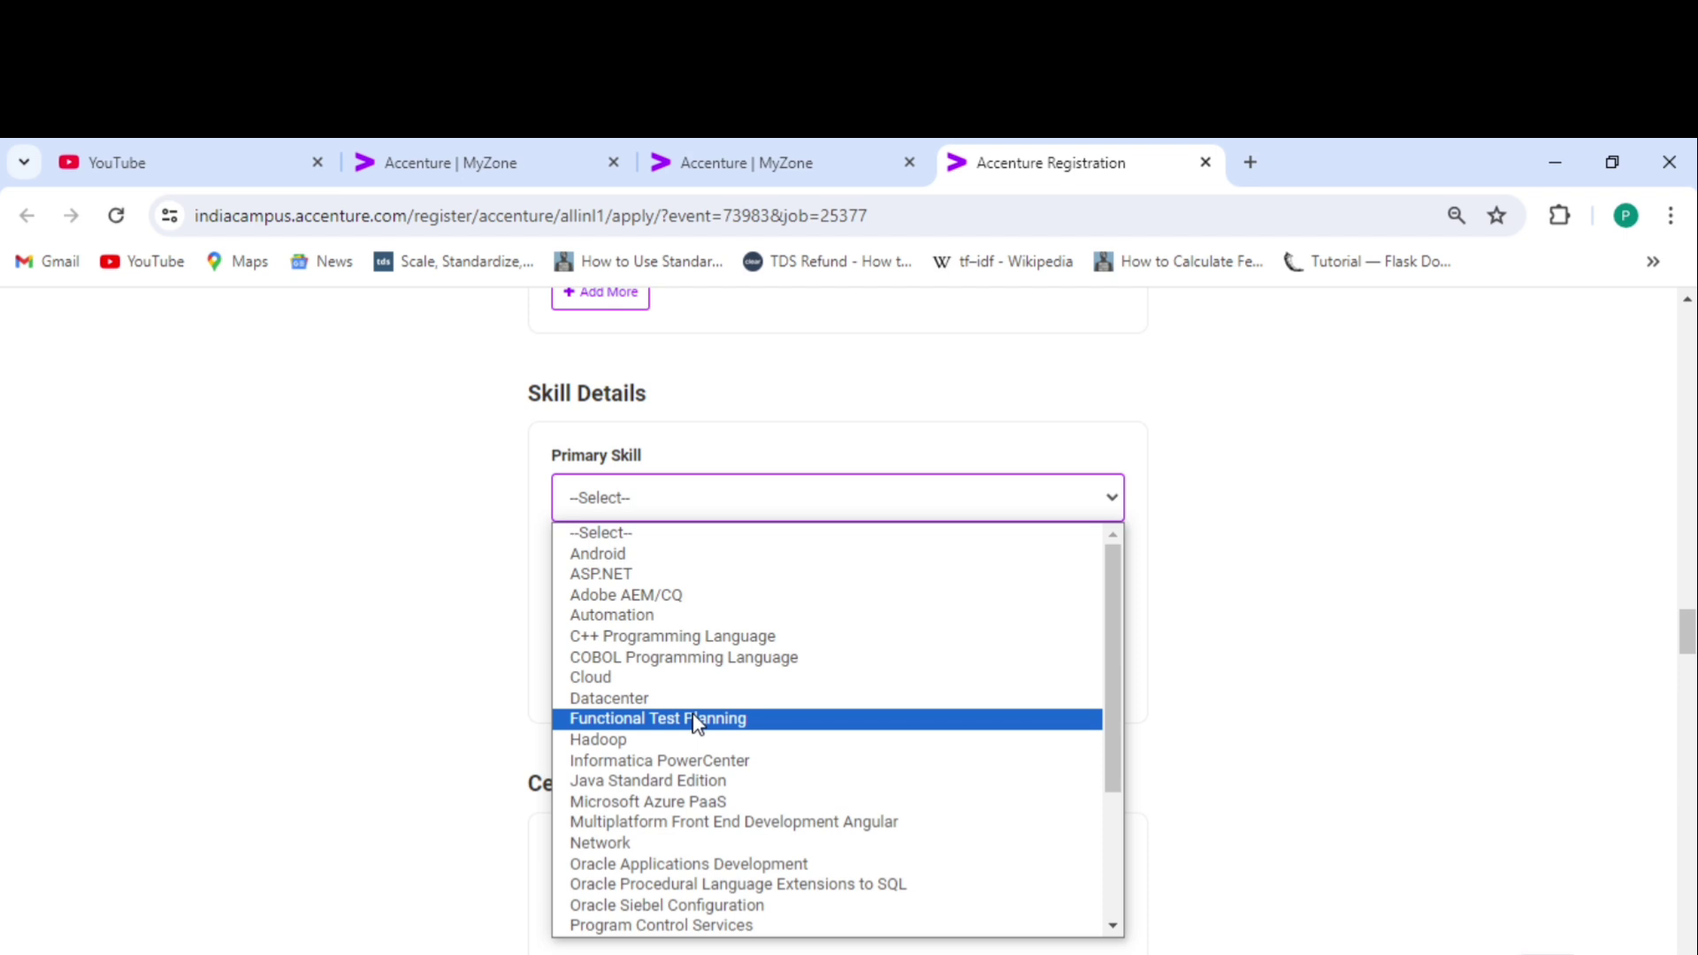
- Leave Primary and Secondary Skill unselected and scroll down to Certification Details
{"action": "left_click", "coordinate": [708, 493]}
{"action": "left_click", "coordinate": [678, 645]}
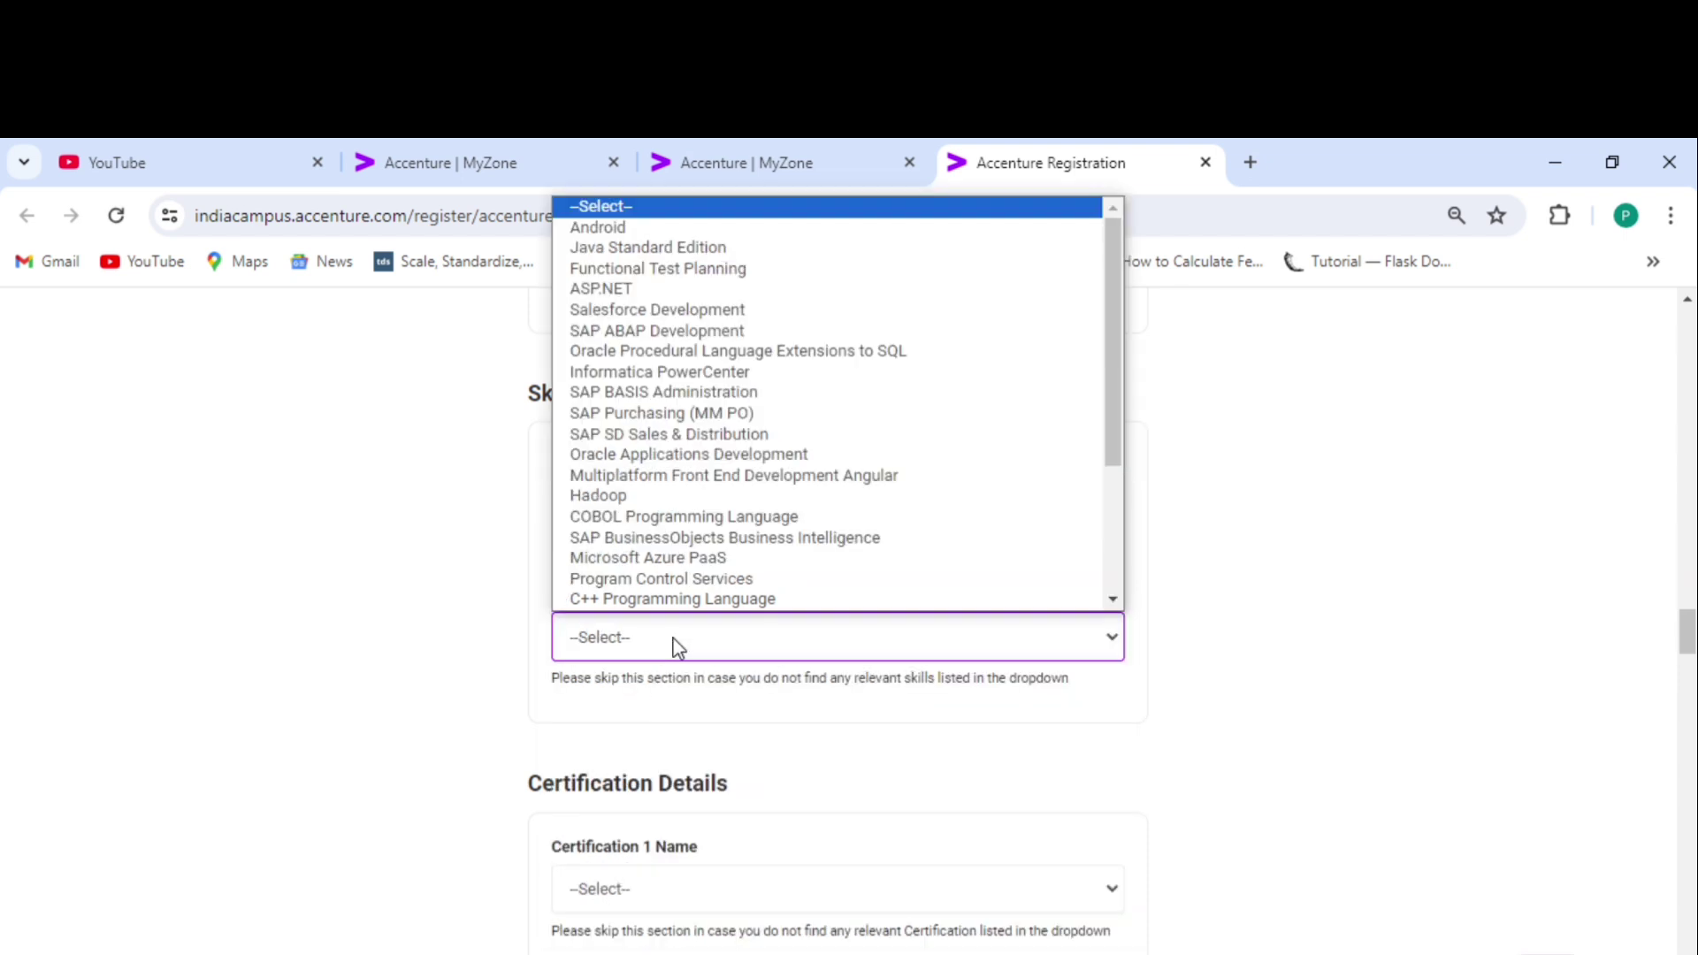
{"action": "left_click", "coordinate": [588, 679]}
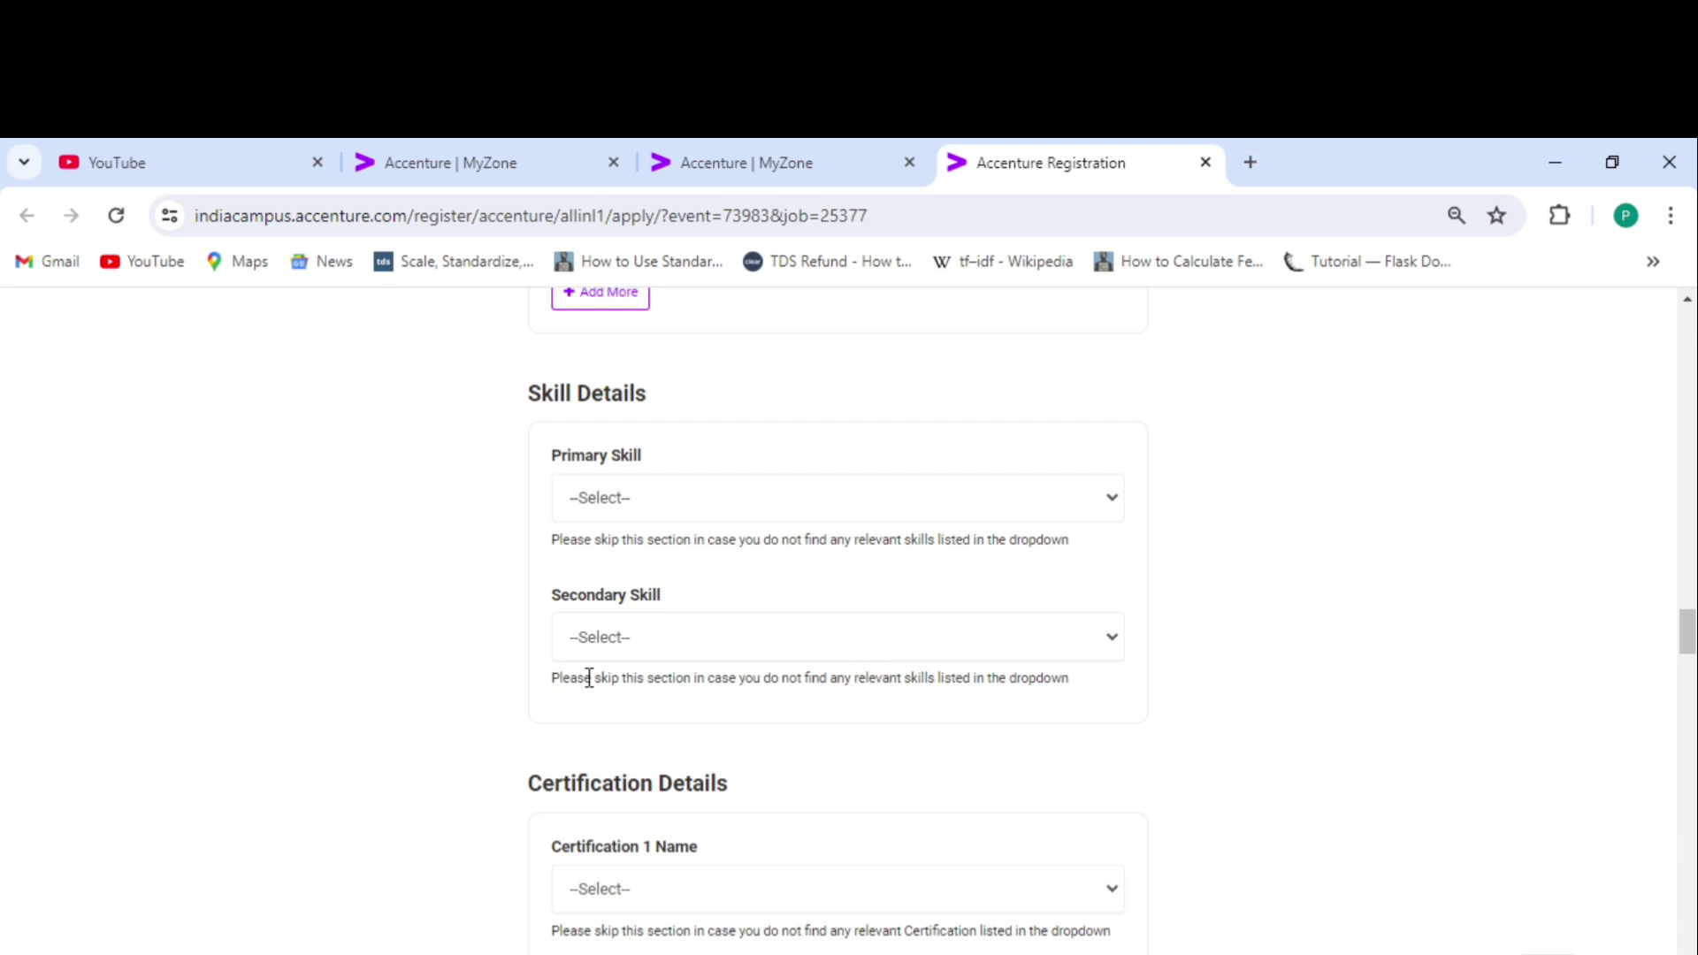
{"action": "scroll", "coordinate": [723, 575], "scroll_direction": "down", "scroll_amount": 2}
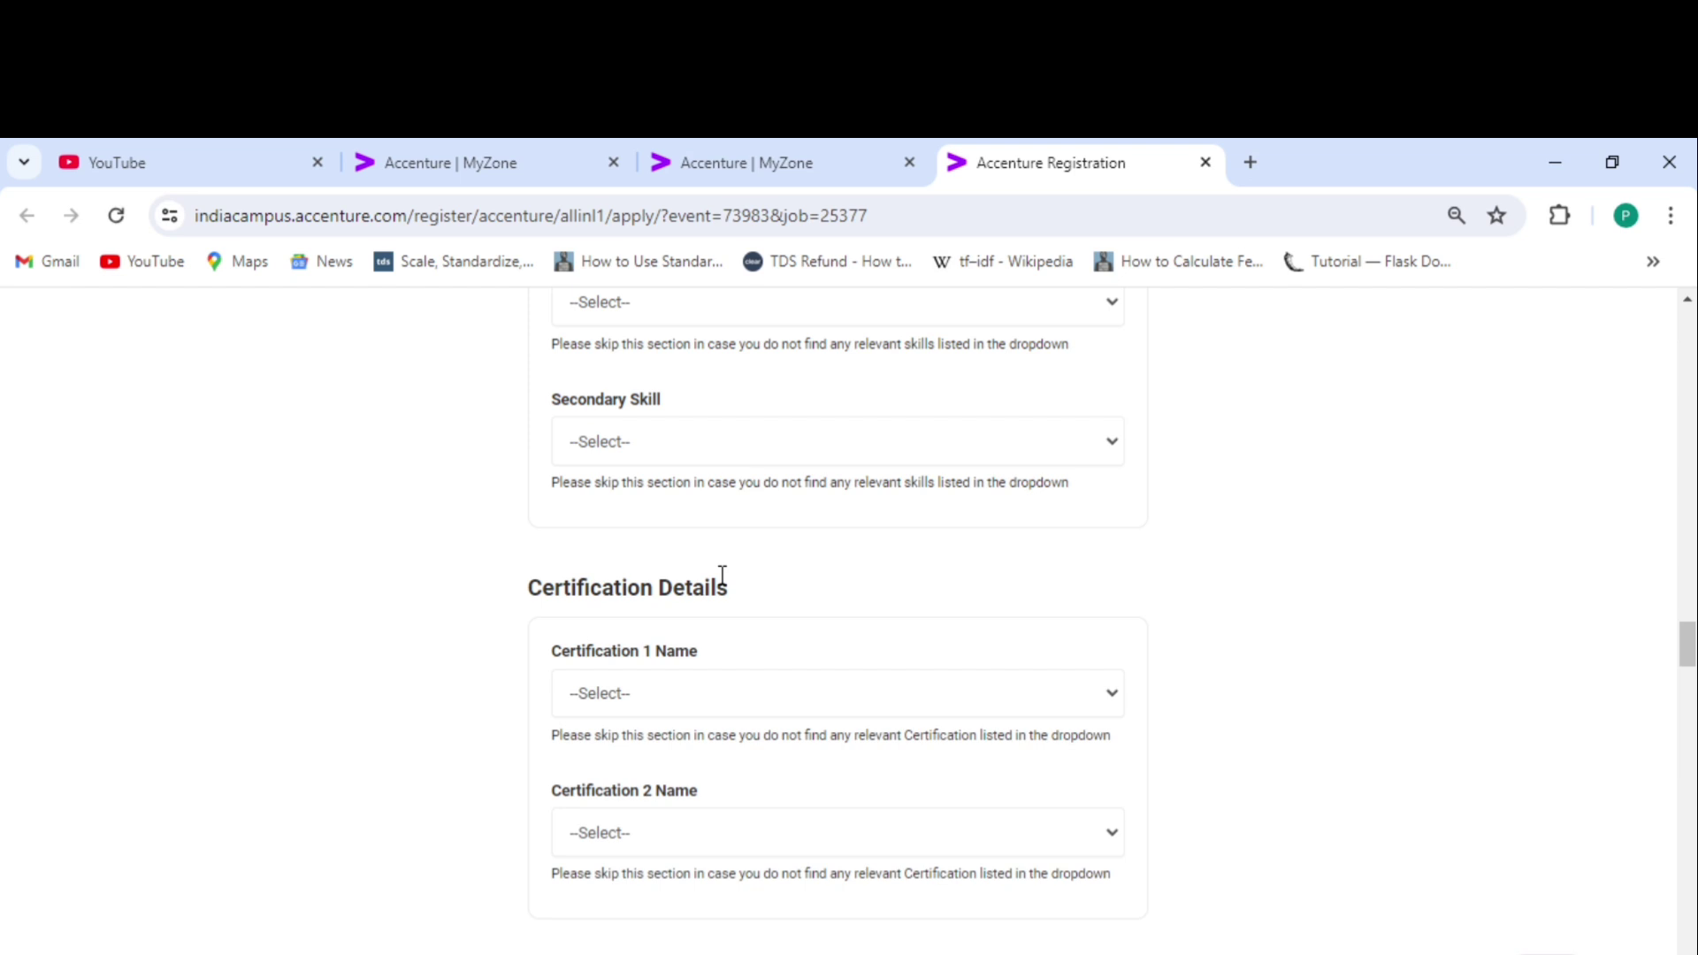
- Scroll past Foreign Language and Preferred Job Location to the unanswered Others Details questions
{"action": "scroll", "coordinate": [723, 575], "scroll_direction": "down", "scroll_amount": 5}
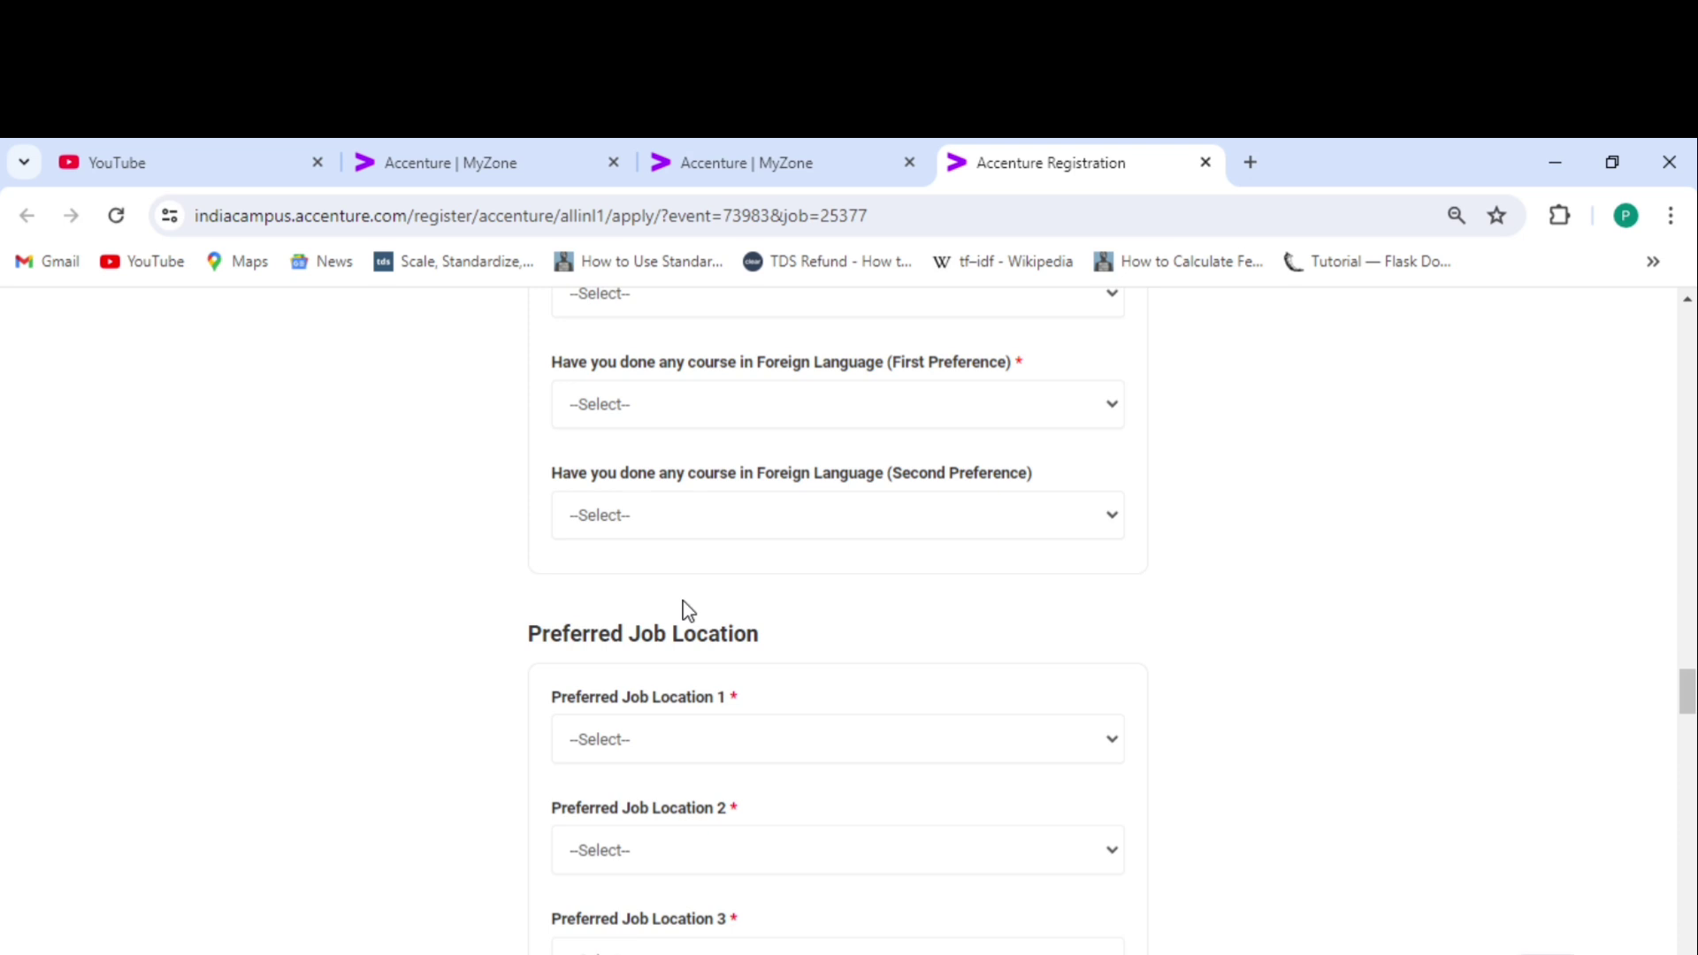
{"action": "scroll", "coordinate": [689, 610], "scroll_direction": "down", "scroll_amount": 2}
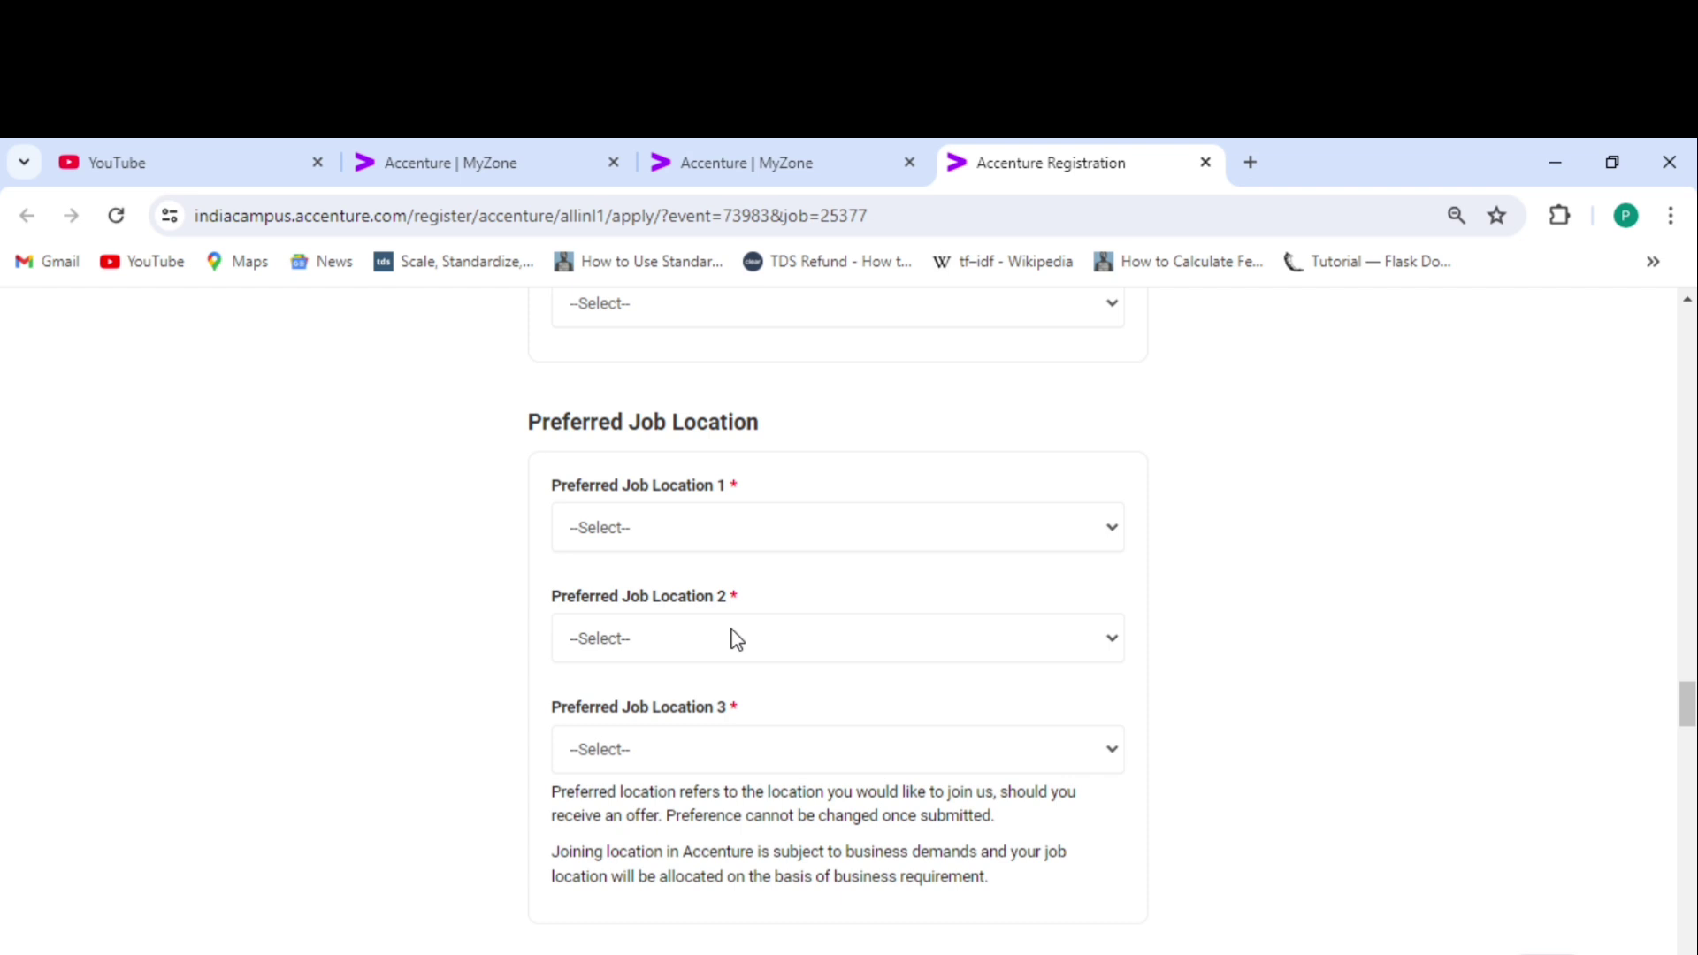
{"action": "scroll", "coordinate": [737, 638], "scroll_direction": "down", "scroll_amount": 6}
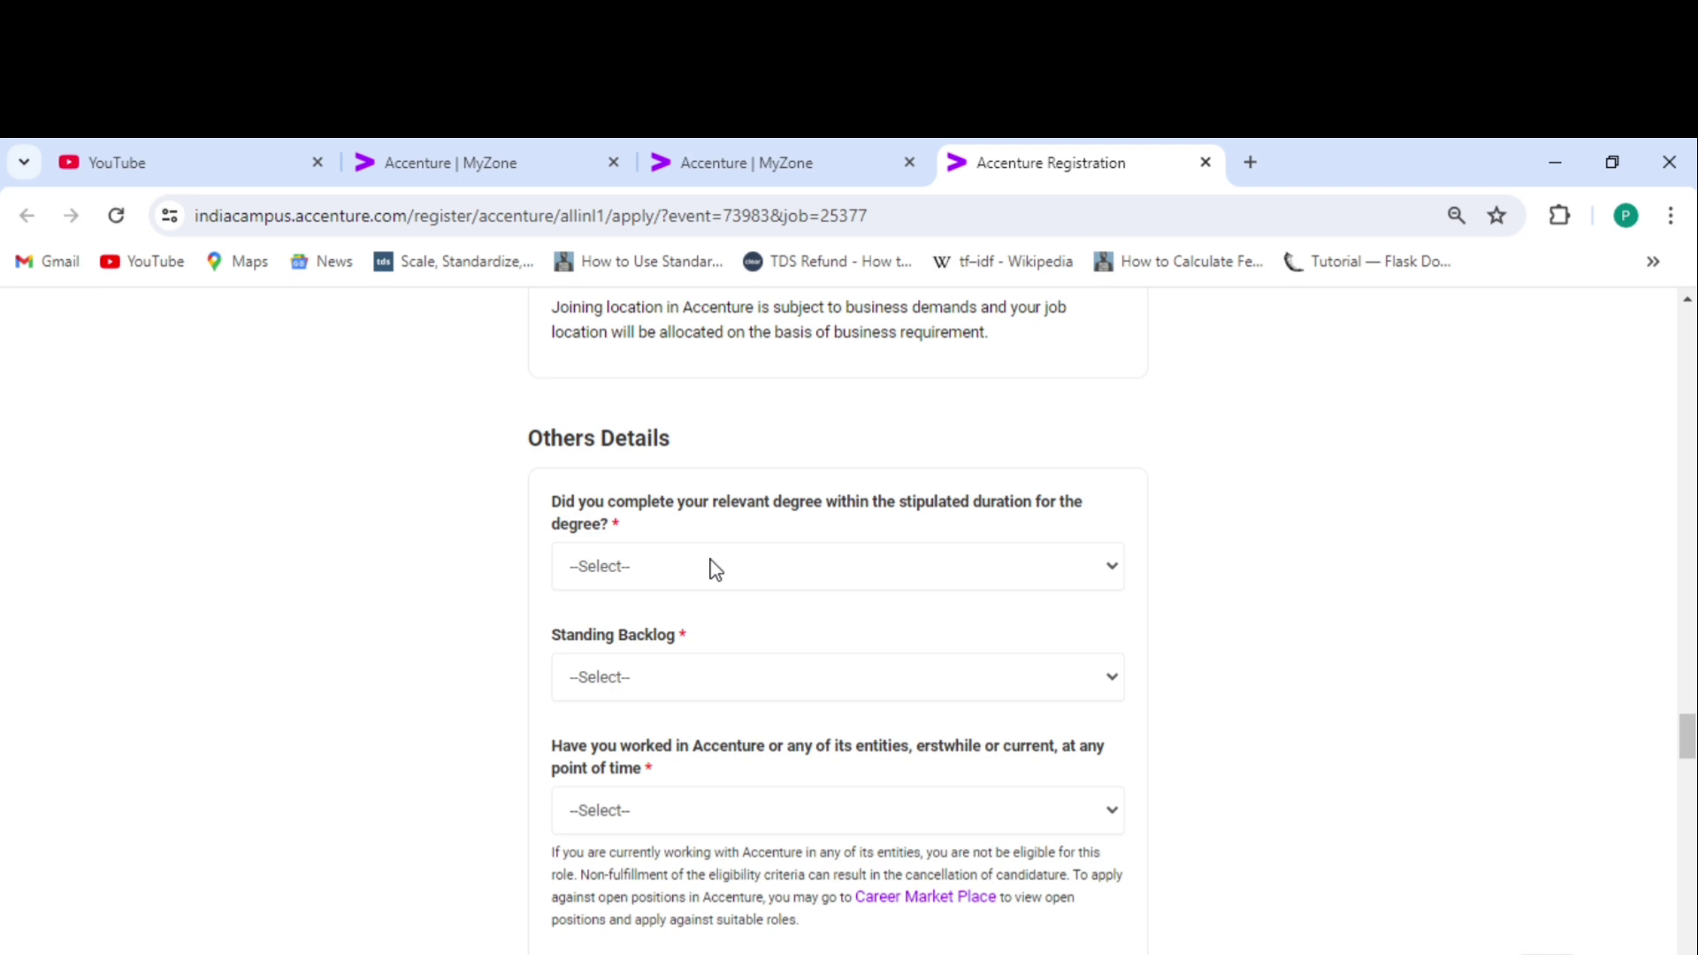
- Set the Government ID Type under Government Photo ID Card to Pan Card
{"action": "scroll", "coordinate": [717, 568], "scroll_direction": "down", "scroll_amount": 10}
{"action": "left_click", "coordinate": [609, 719]}
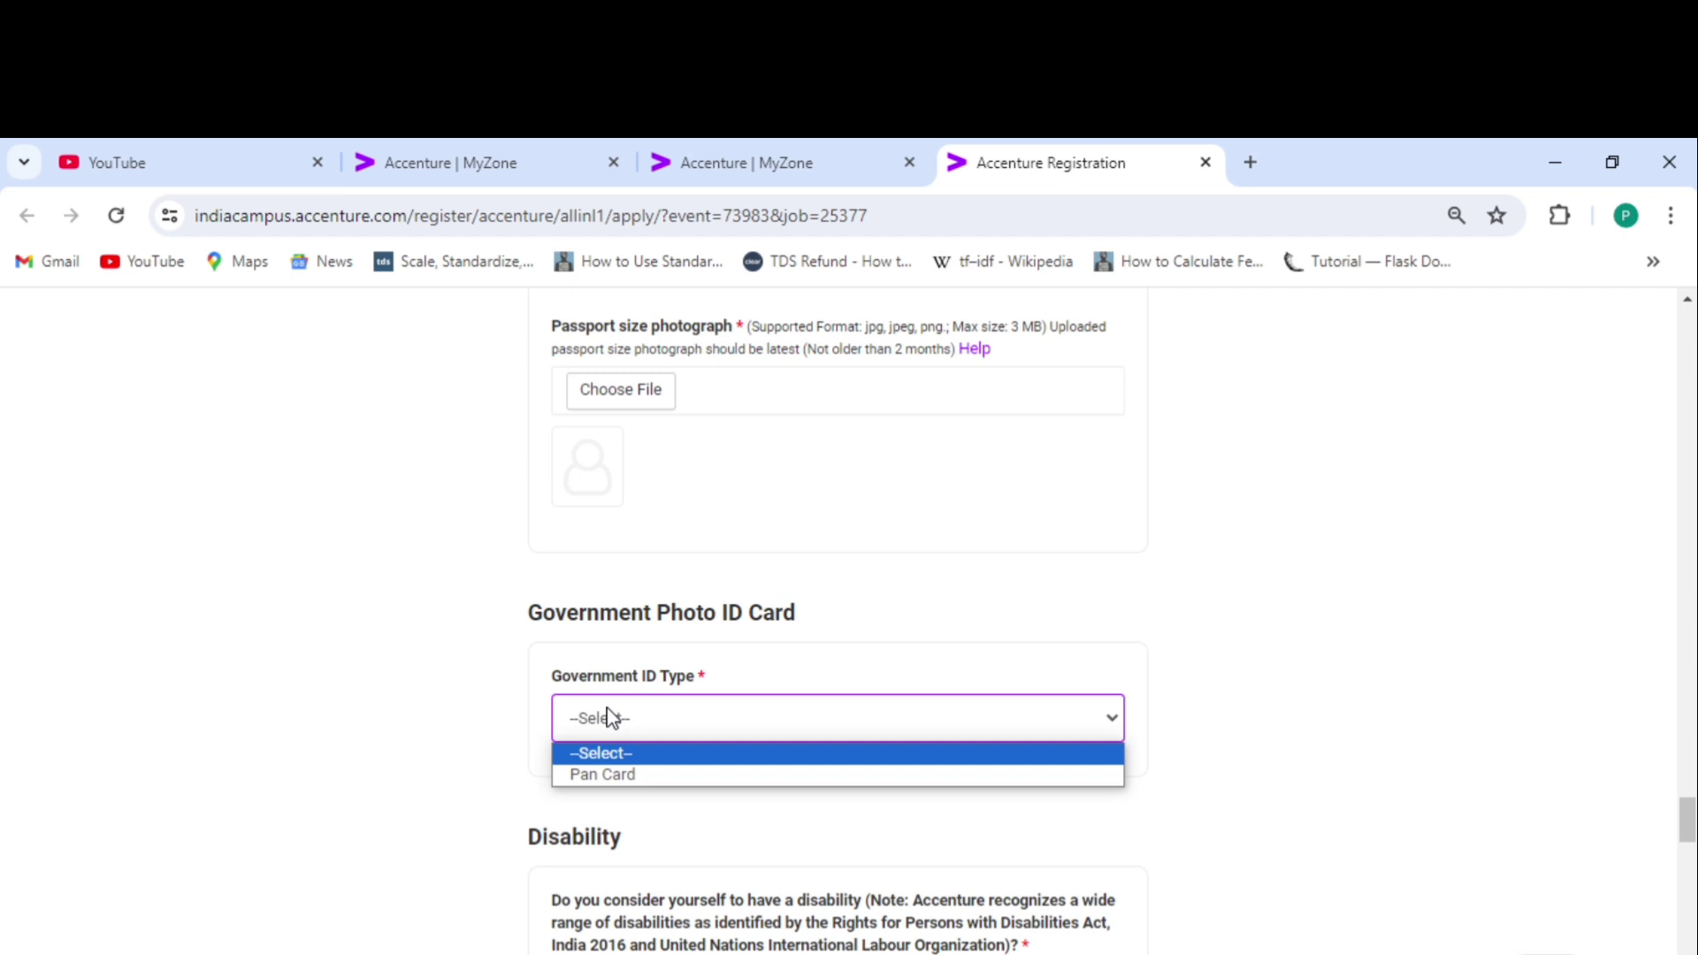
{"action": "left_click", "coordinate": [602, 774]}
- Review the added PAN fields, focus the PAN number field, then move down to Disability
{"action": "scroll", "coordinate": [977, 713], "scroll_direction": "down", "scroll_amount": 2}
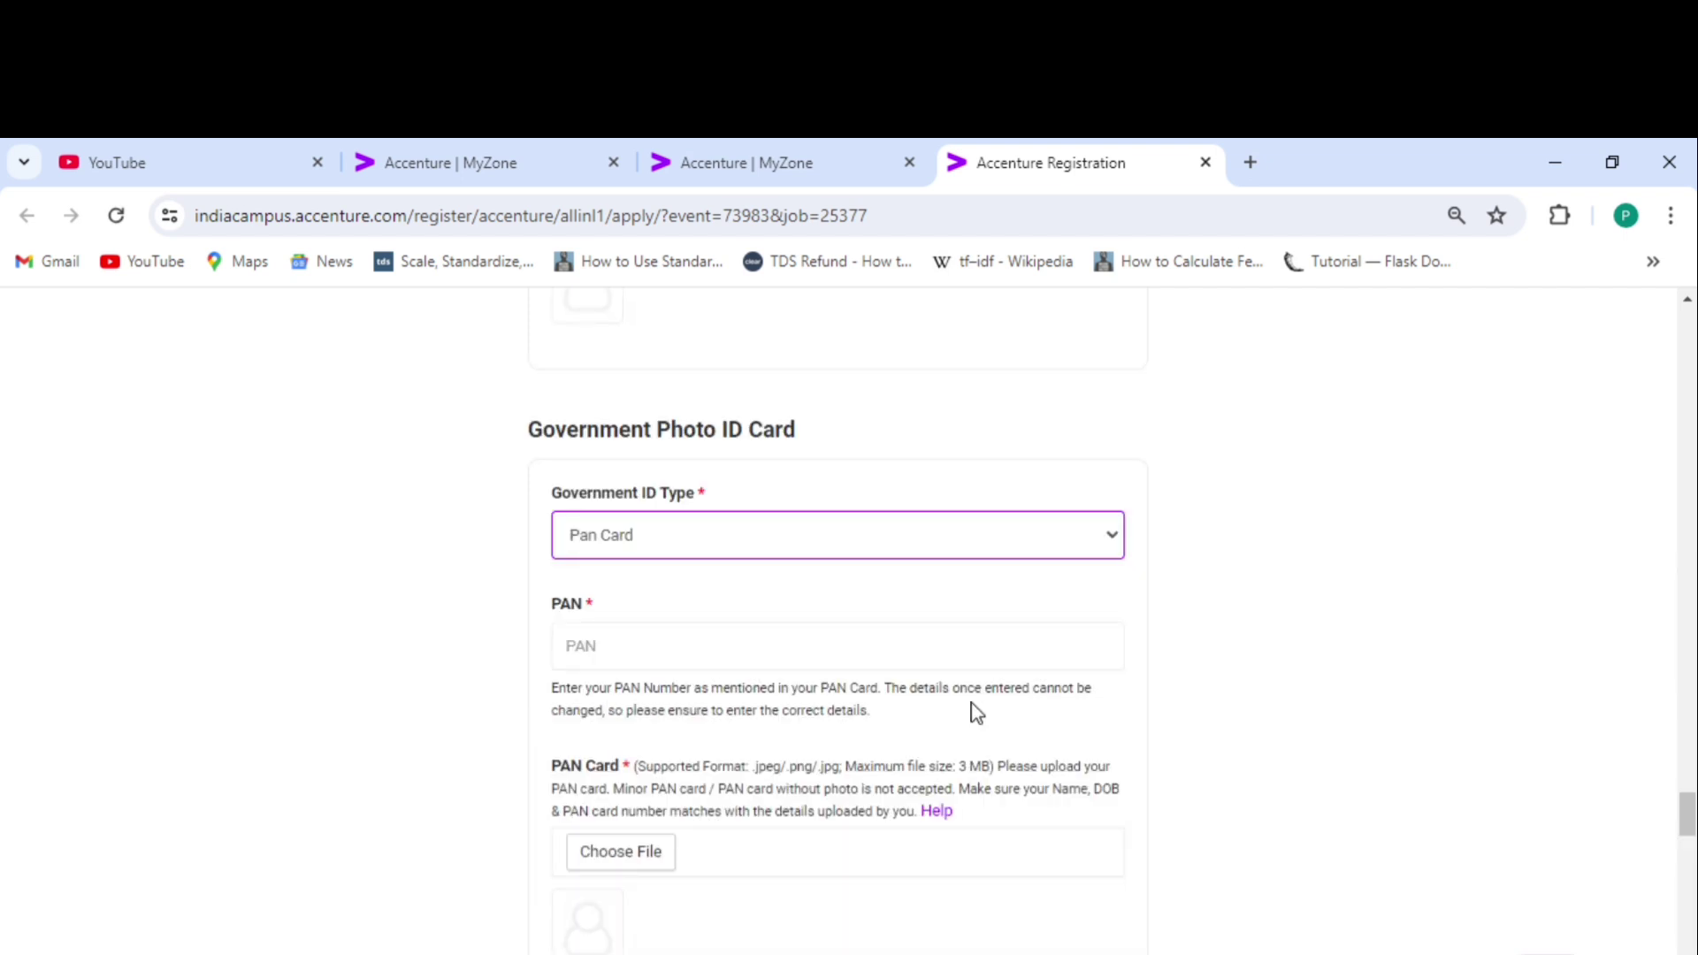
{"action": "scroll", "coordinate": [976, 713], "scroll_direction": "down", "scroll_amount": 3}
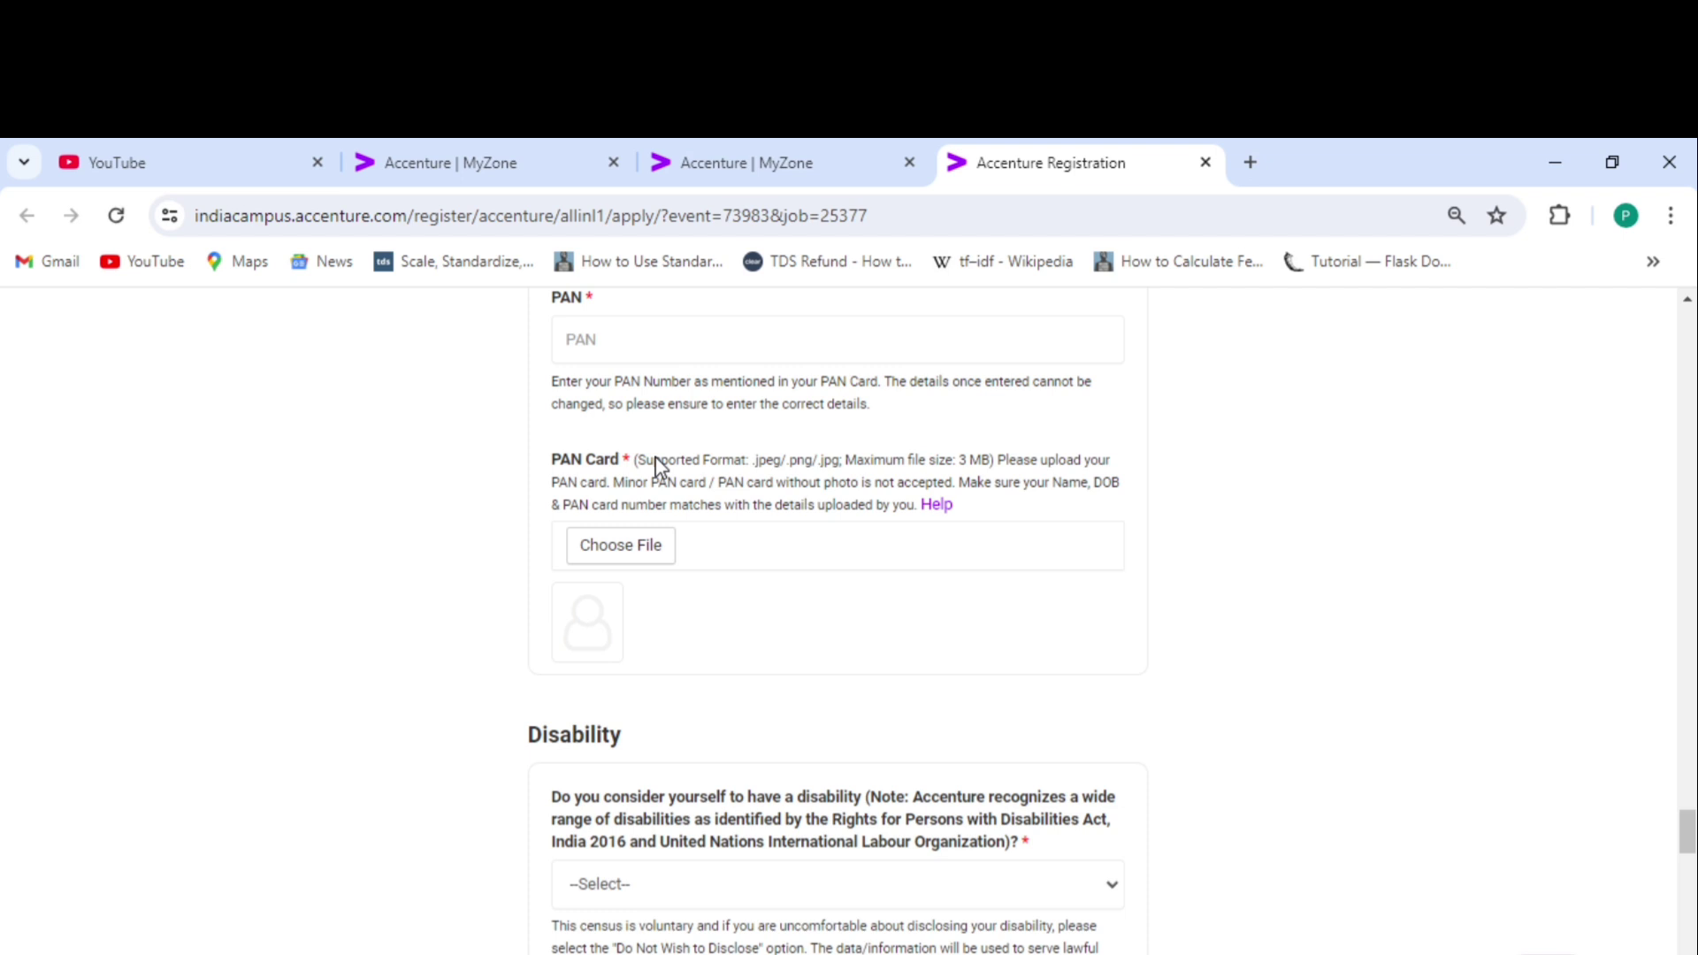
{"action": "scroll", "coordinate": [660, 467], "scroll_direction": "up", "scroll_amount": 2}
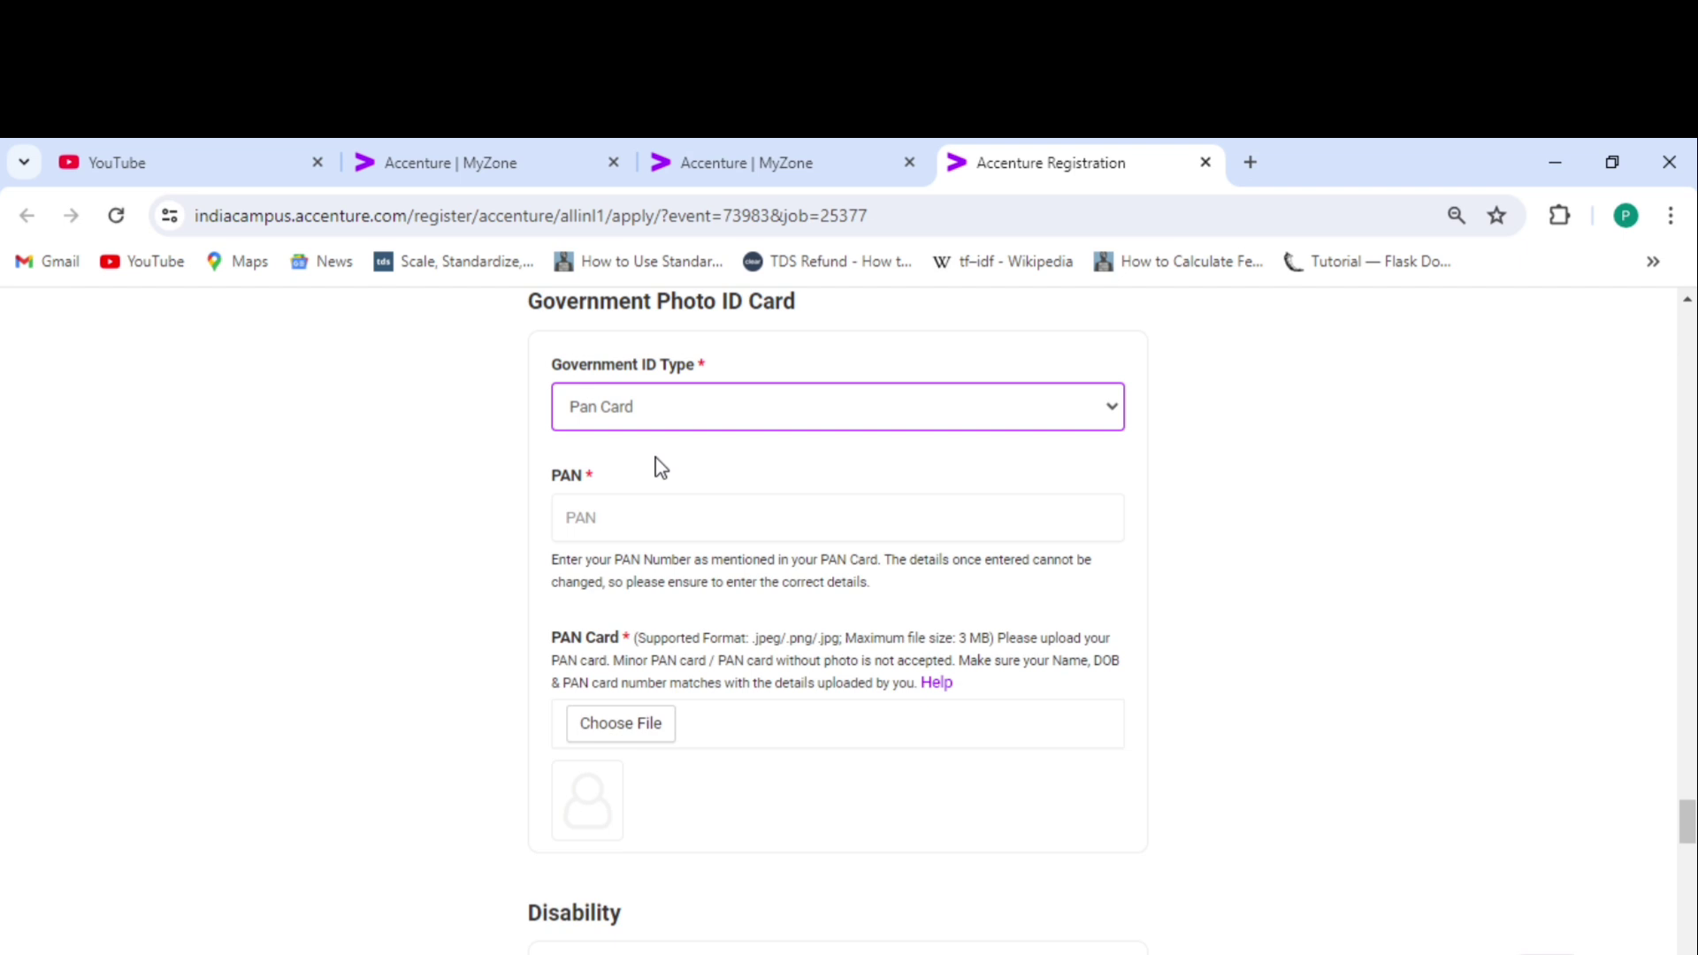
{"action": "scroll", "coordinate": [662, 467], "scroll_direction": "up", "scroll_amount": 1}
{"action": "left_click", "coordinate": [558, 622]}
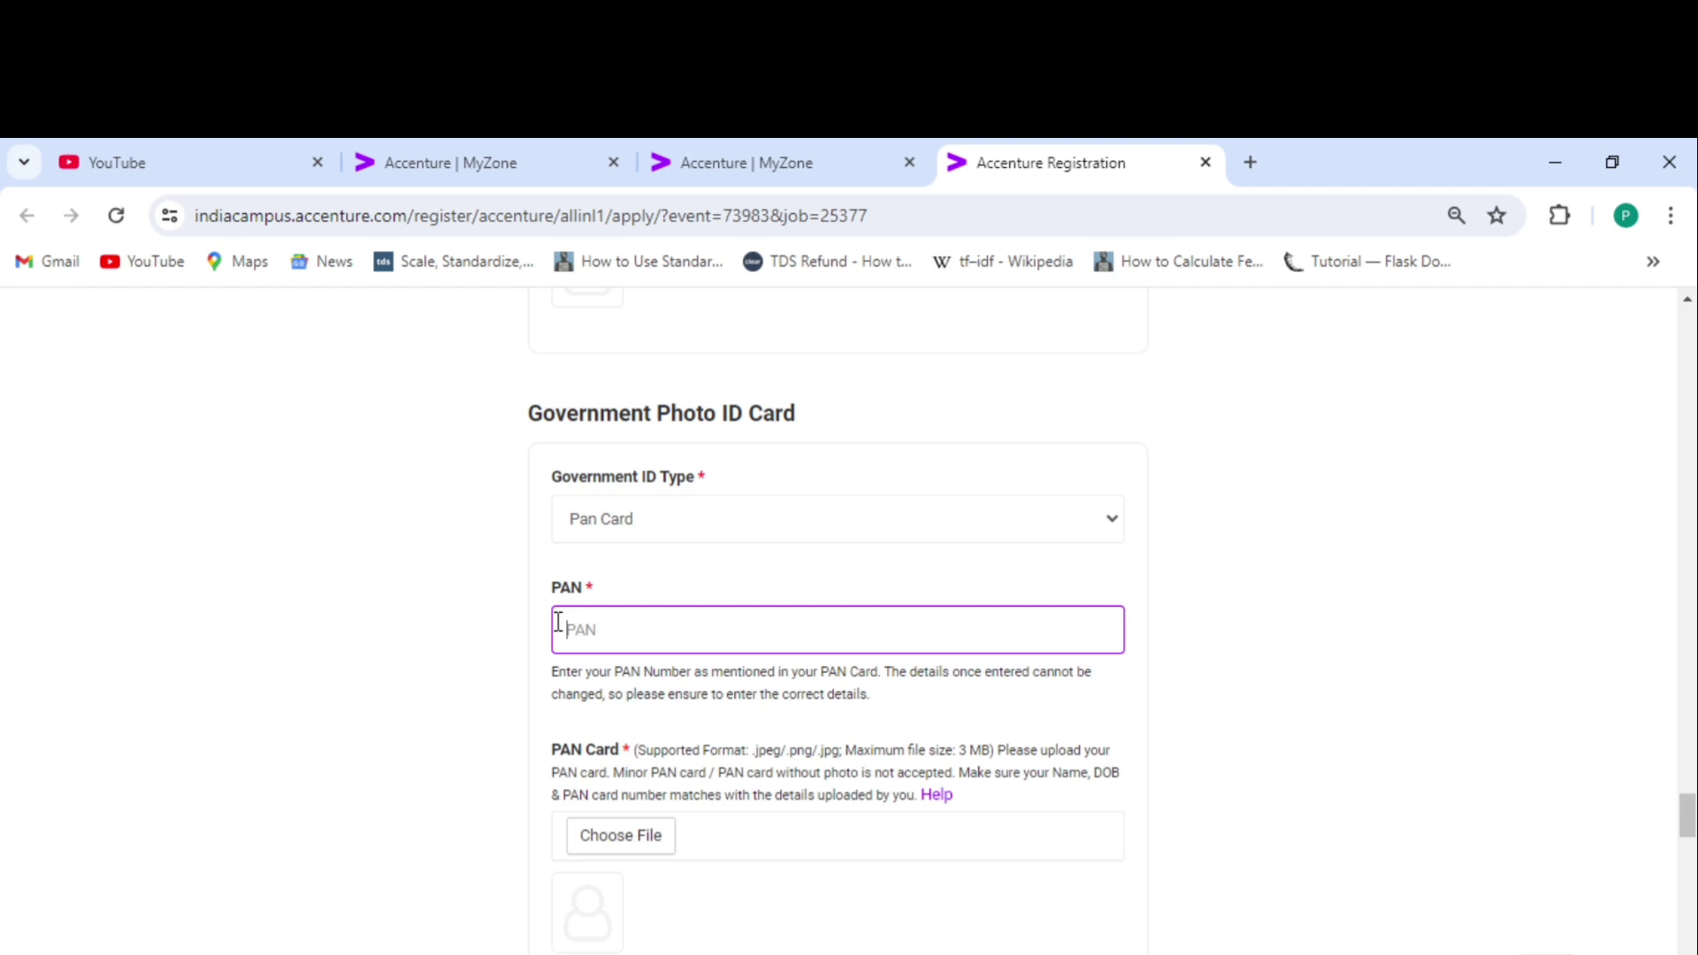
{"action": "scroll", "coordinate": [561, 644], "scroll_direction": "down", "scroll_amount": 5}
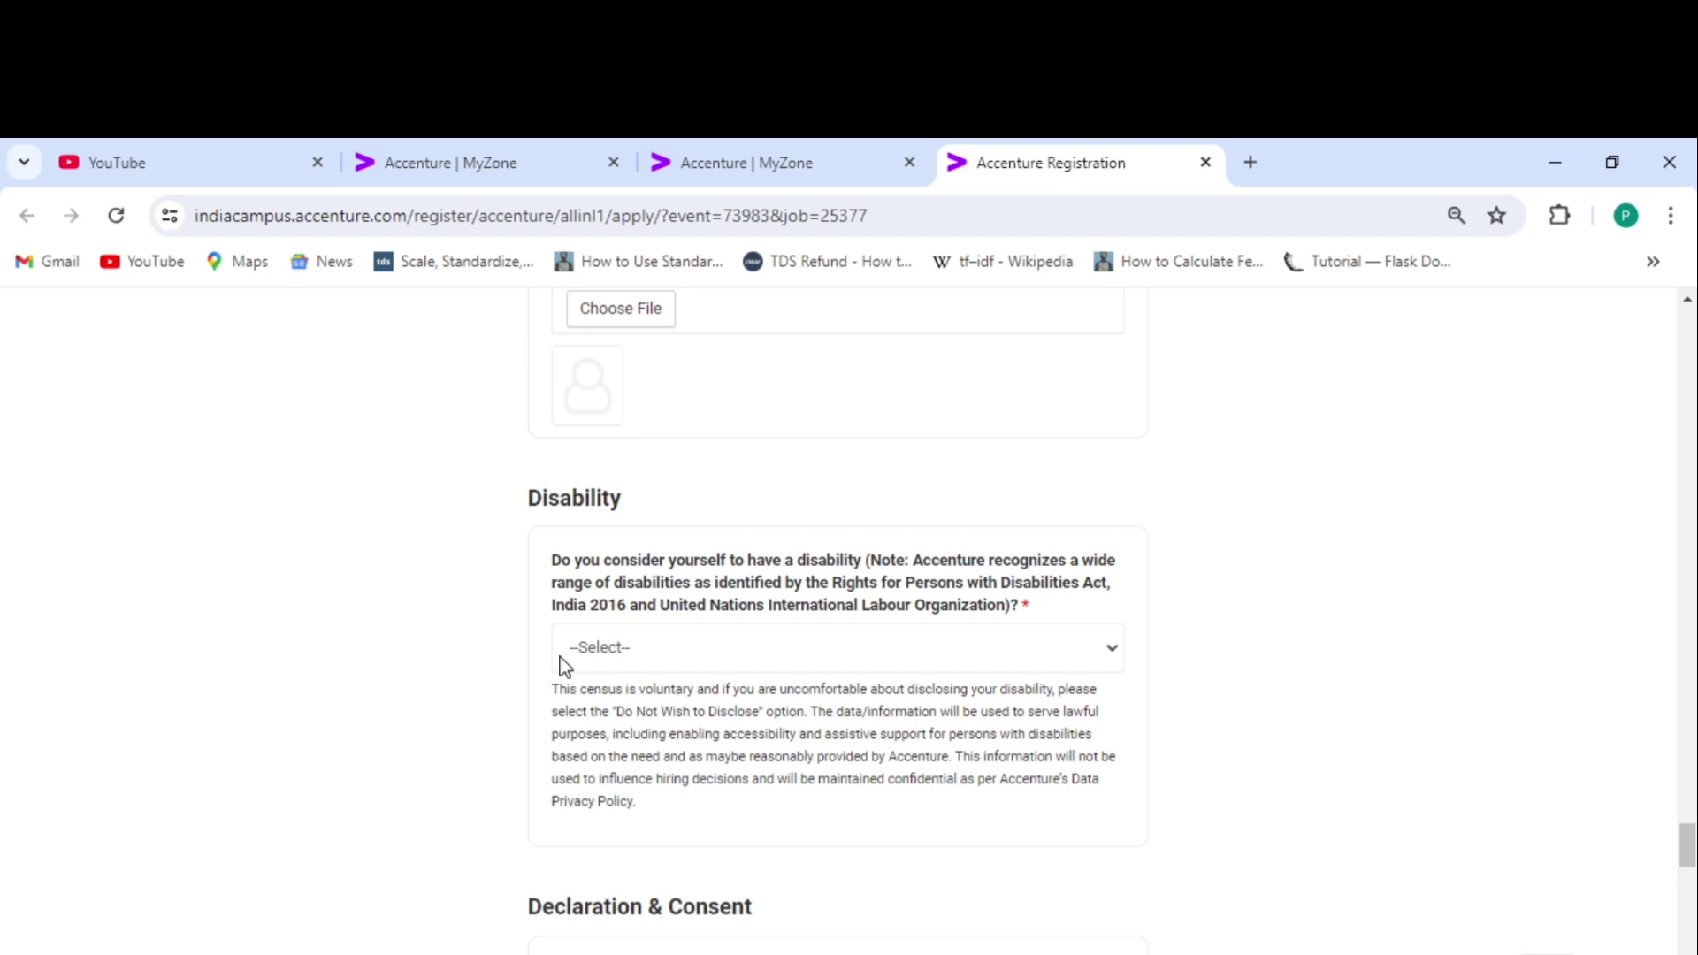
- Read through Declaration & Consent to Submit without submitting, then return to the job 25377 details tab
{"action": "scroll", "coordinate": [662, 761], "scroll_direction": "down", "scroll_amount": 8}
{"action": "scroll", "coordinate": [662, 761], "scroll_direction": "down", "scroll_amount": 7}
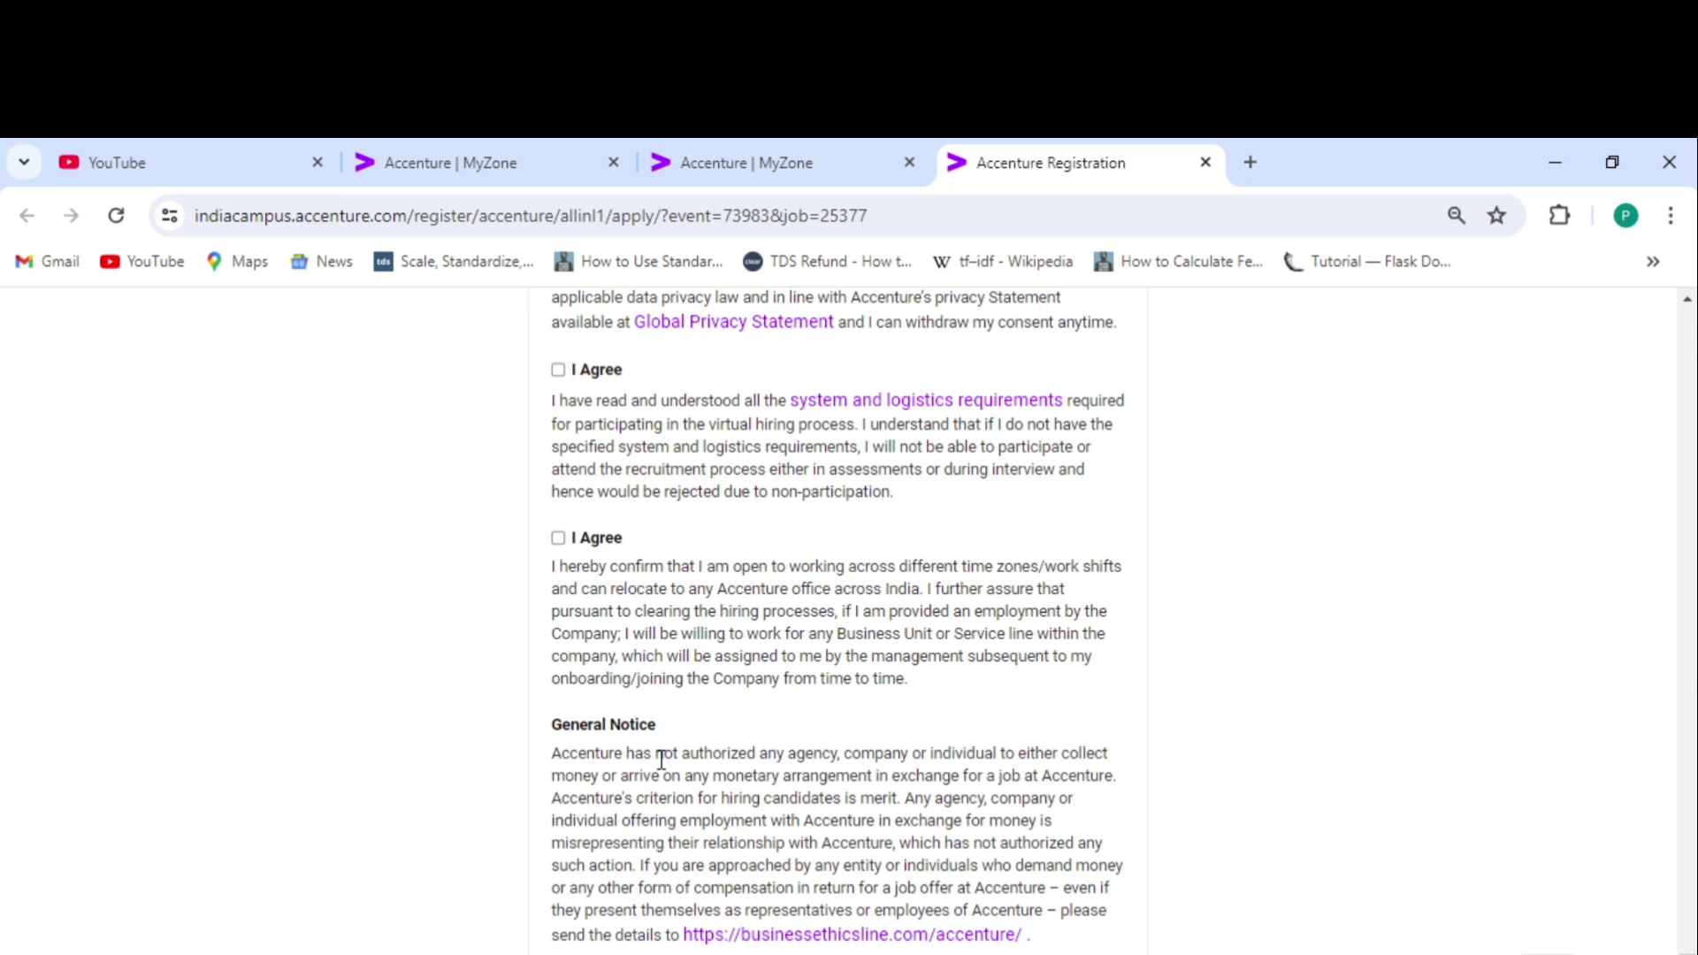
{"action": "scroll", "coordinate": [662, 759], "scroll_direction": "down", "scroll_amount": 5}
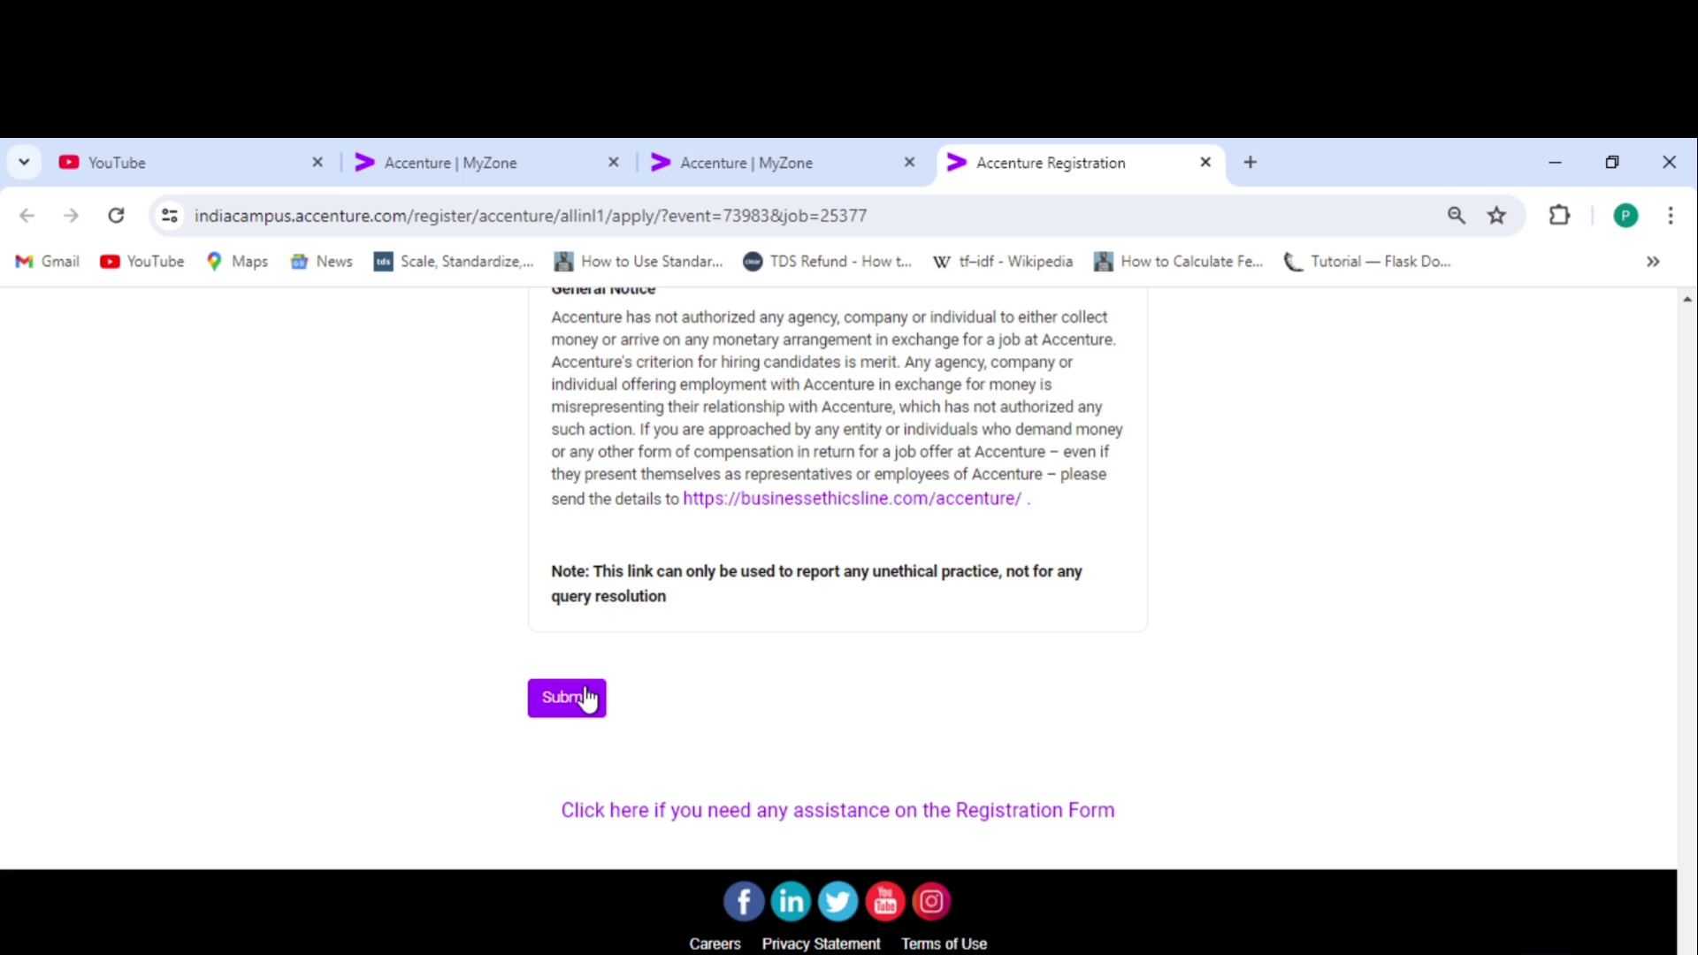
{"action": "left_click", "coordinate": [478, 162]}
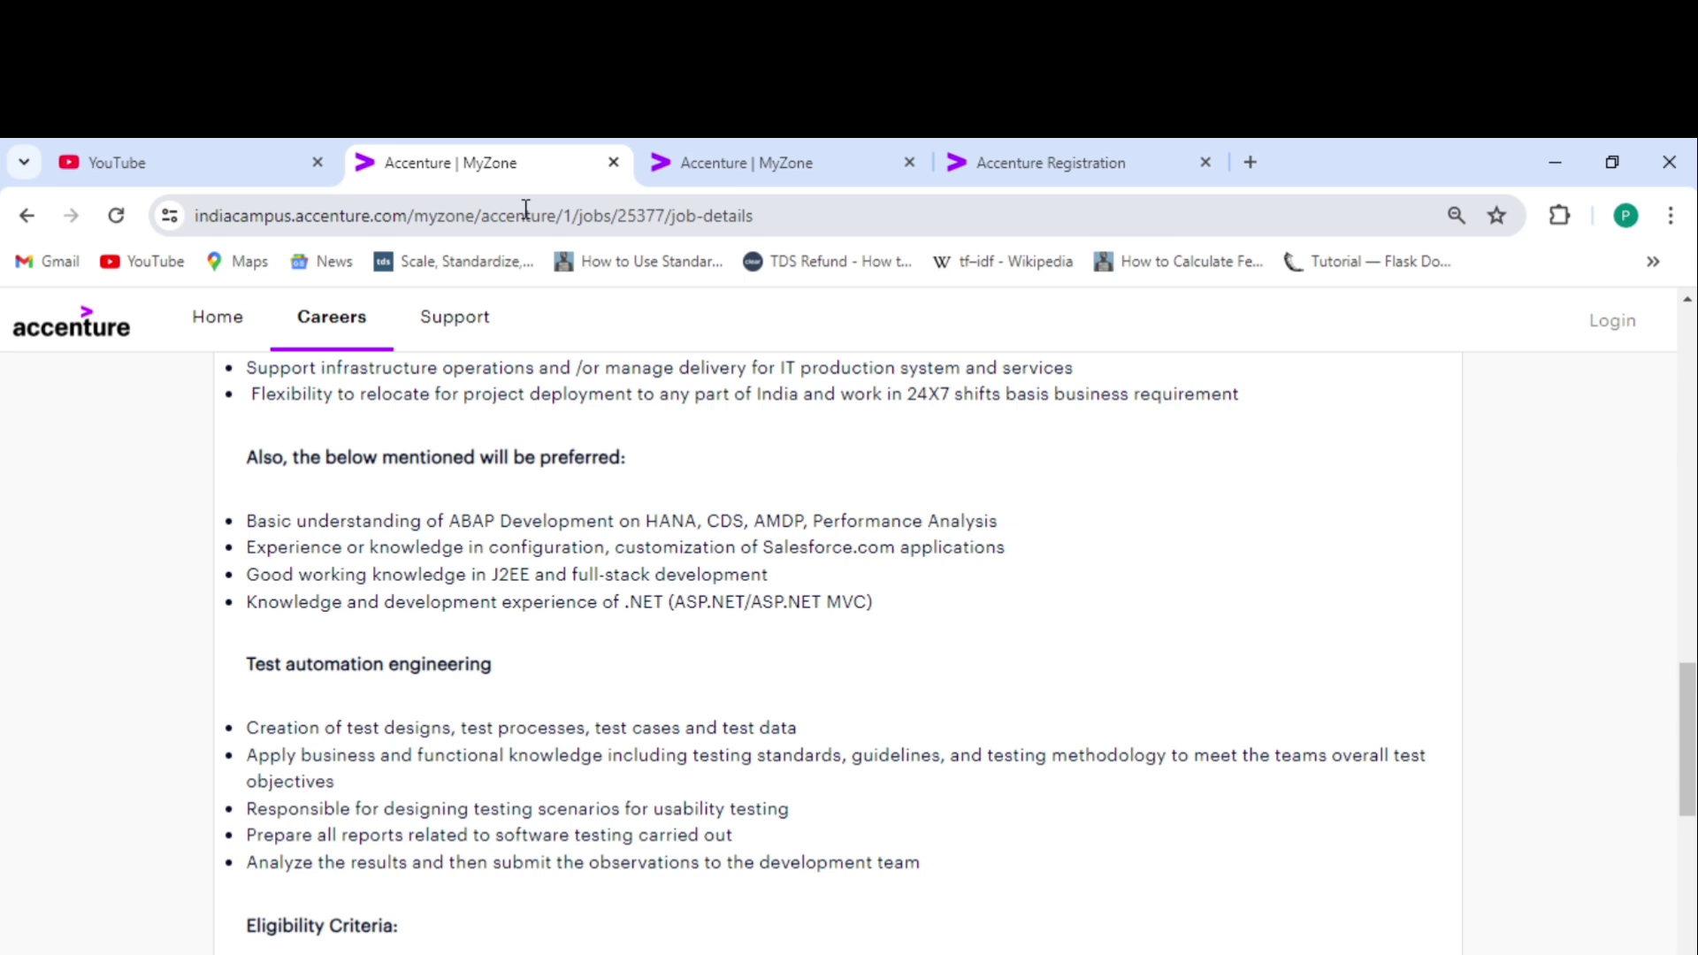
- Select the full job-details page URL in the address bar
{"action": "double_click", "coordinate": [527, 215]}
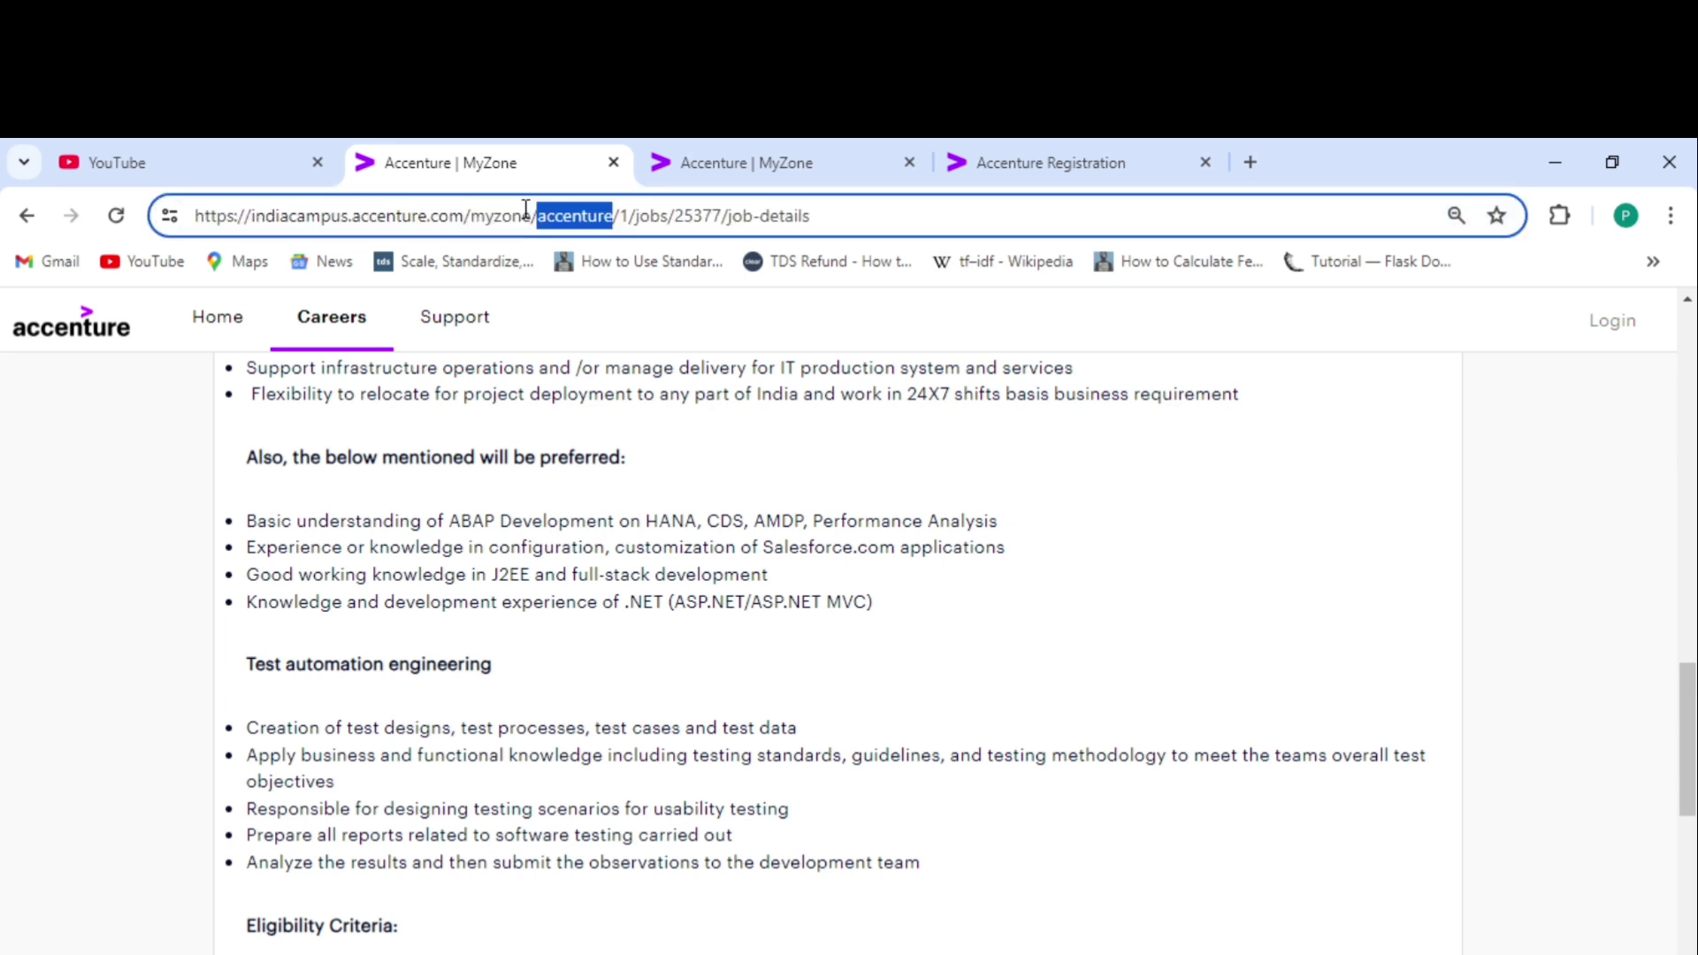
{"action": "key", "text": "ctrl+a"}
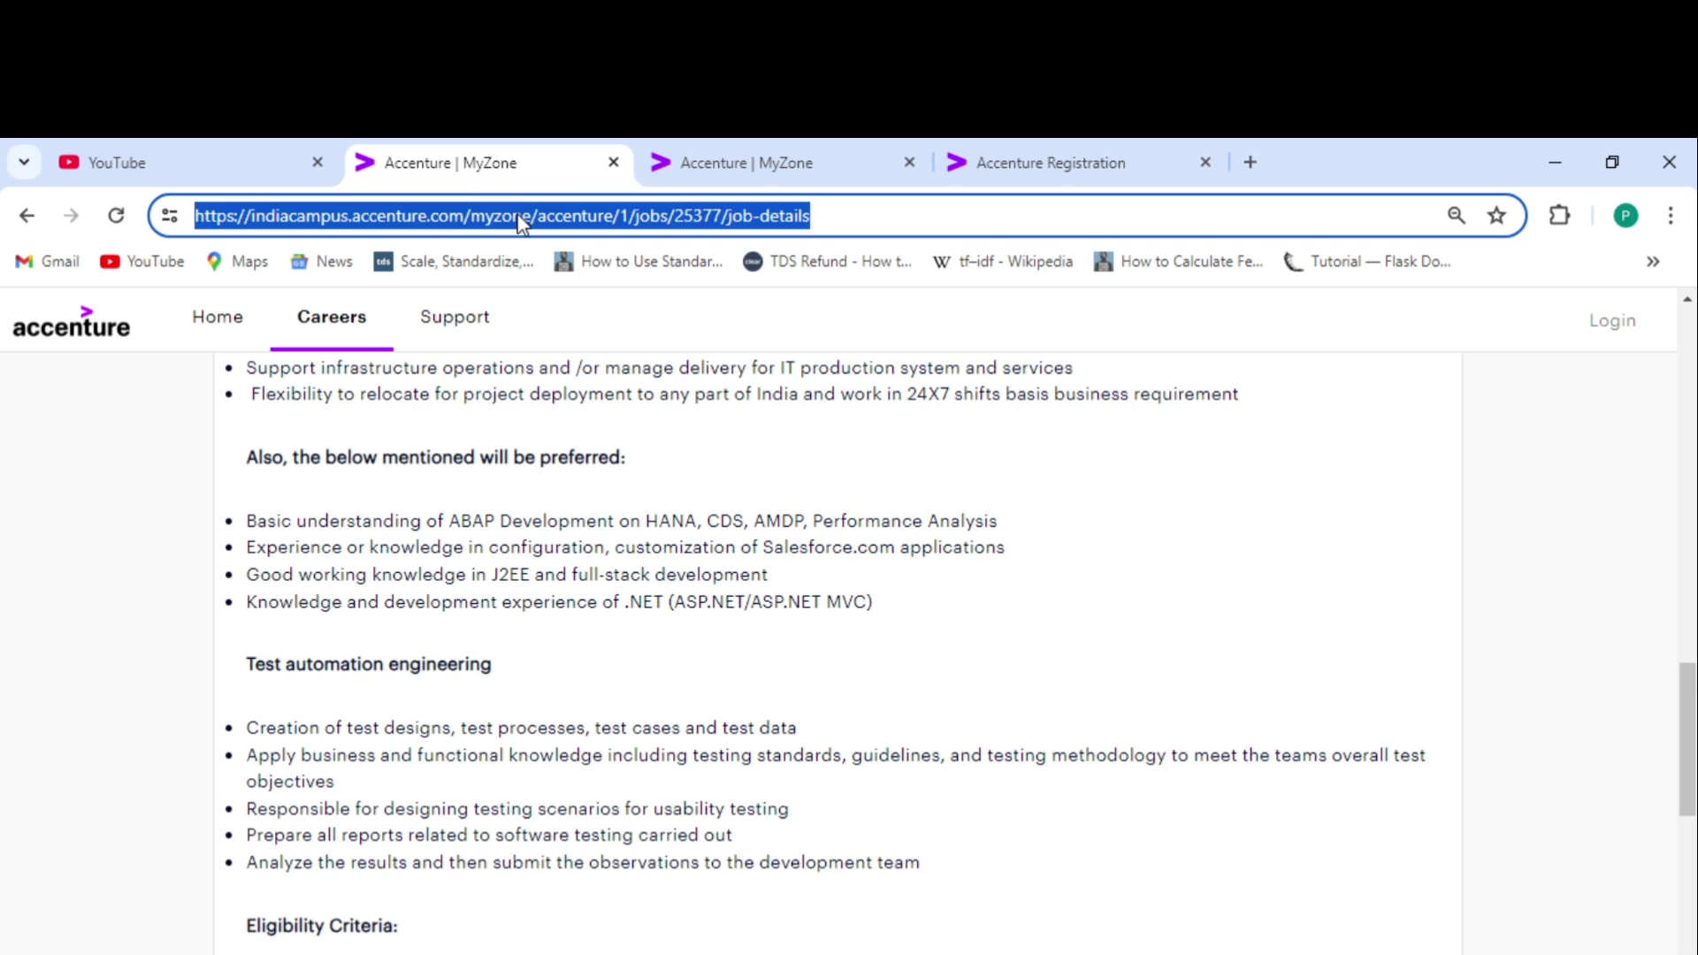